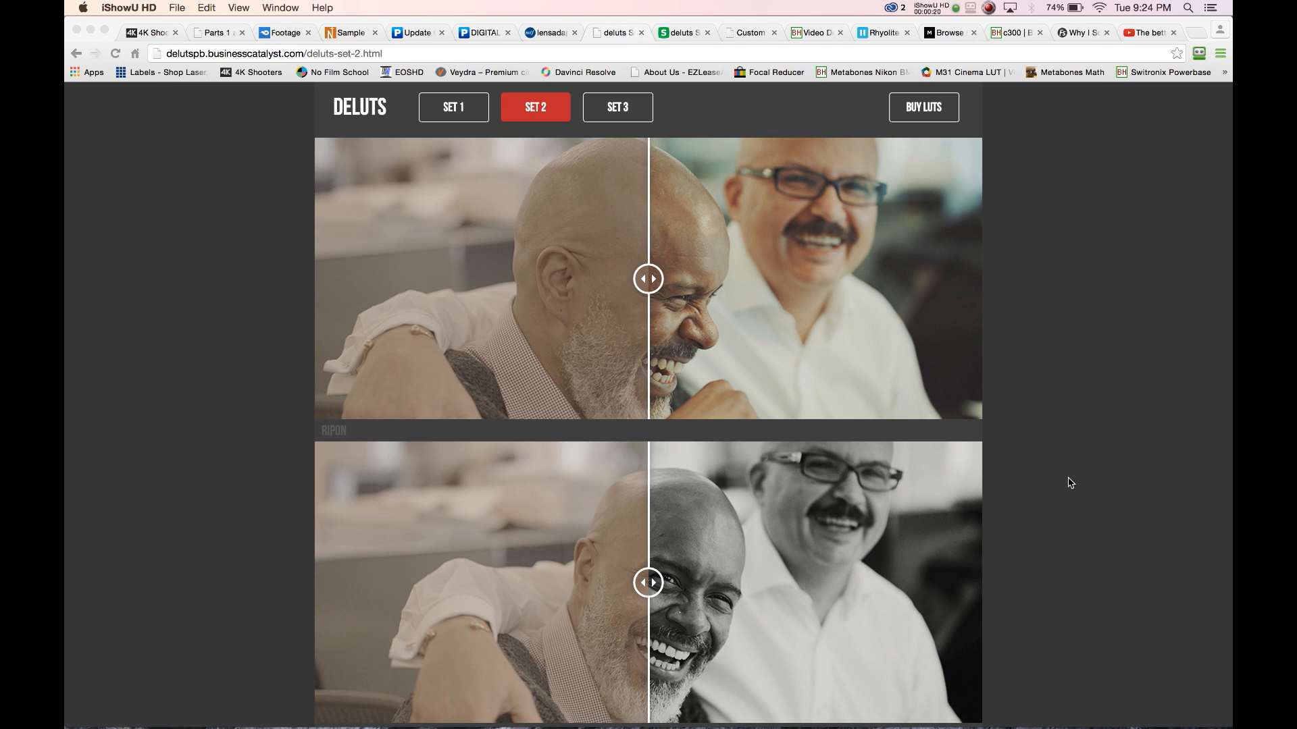
scroll(1070, 484, "down", 3)
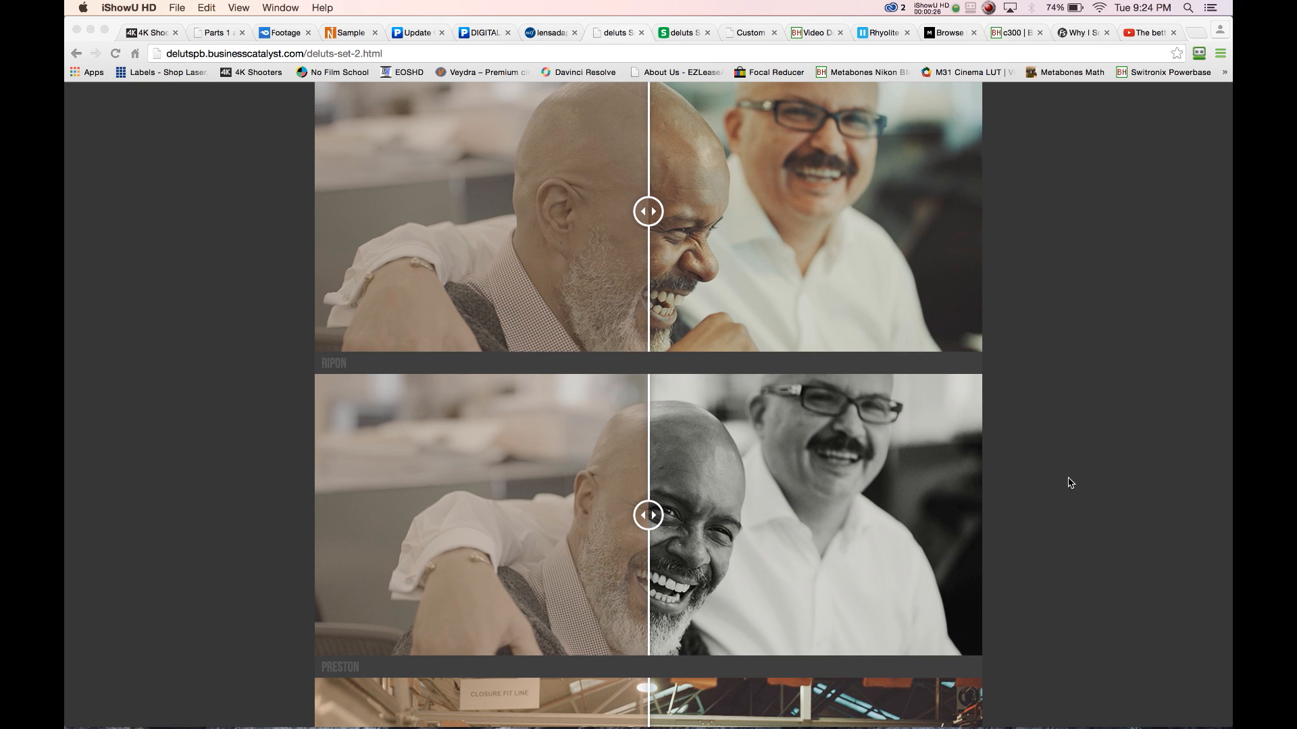
scroll(1070, 483, "down", 5)
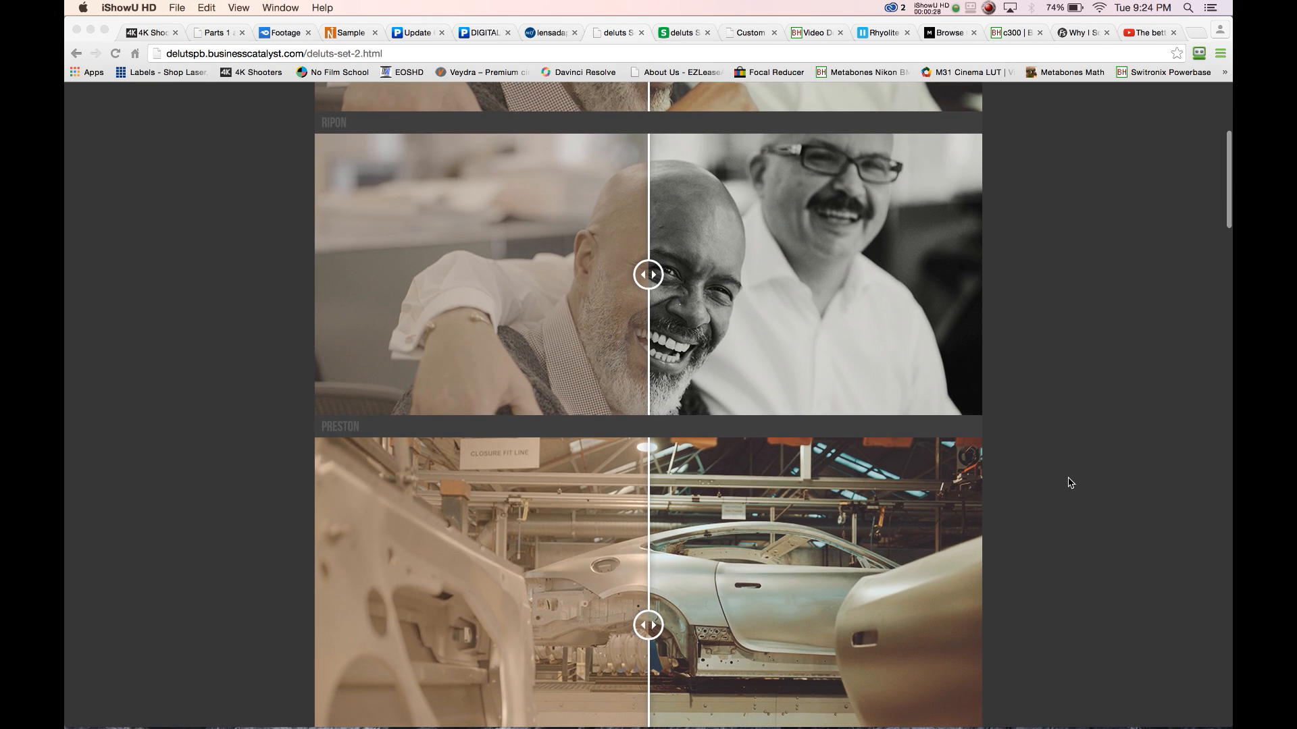
scroll(1070, 483, "down", 3)
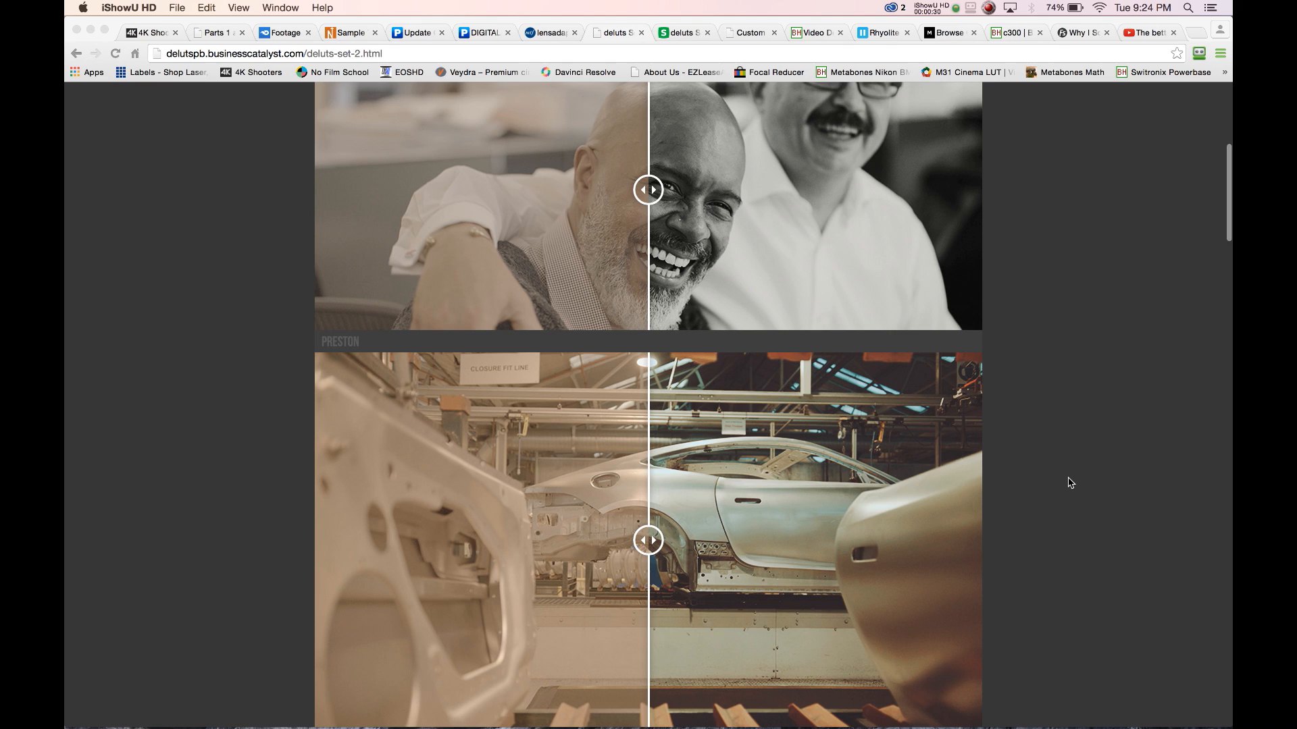
scroll(1070, 483, "down", 2)
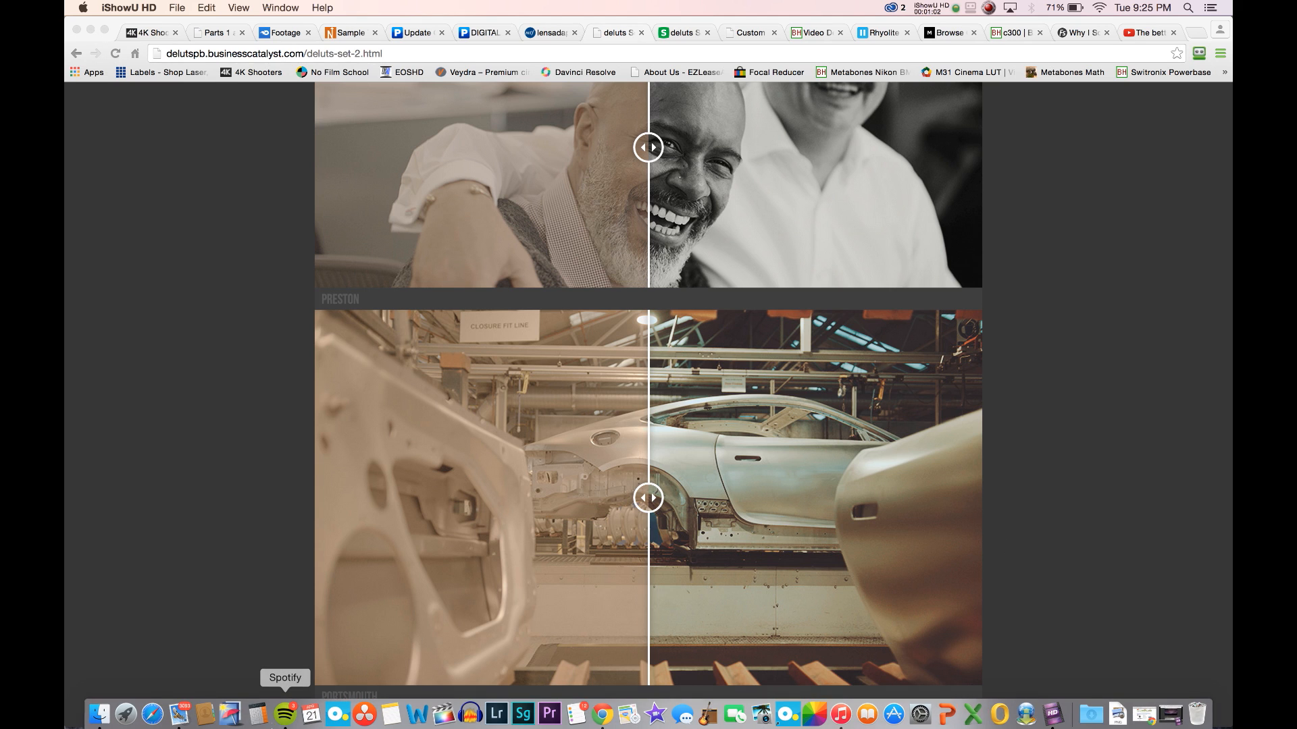
mouse_move(363, 713)
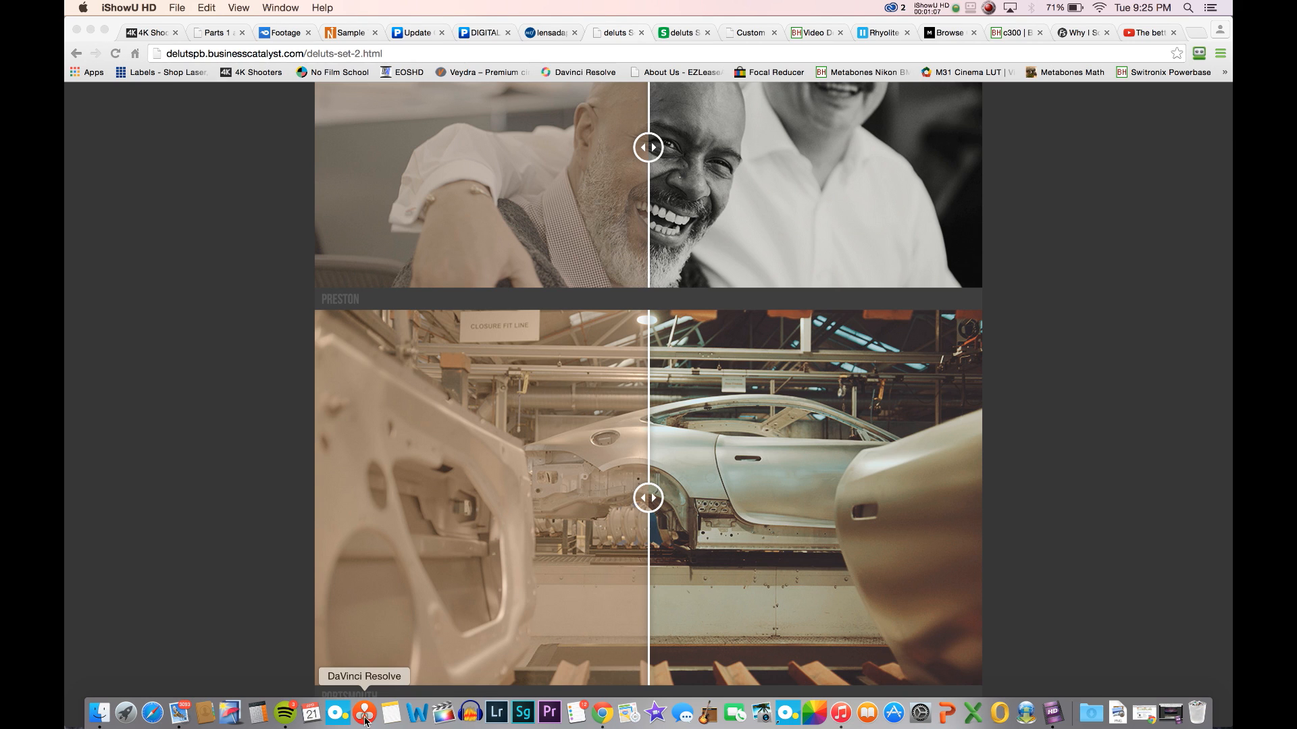
- Launch Resolve from the Dock, log in as viper9v and open the Untitled Project
left_click(365, 715)
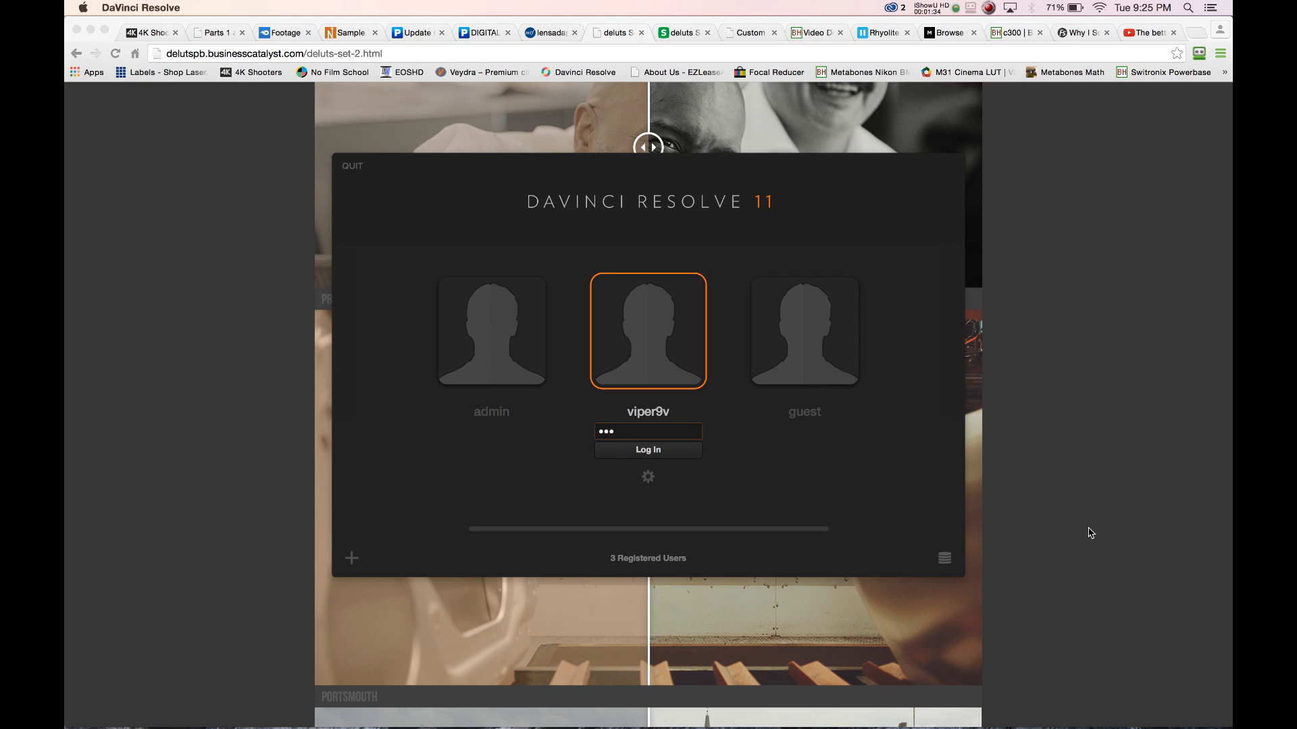
type("•••")
left_click(659, 452)
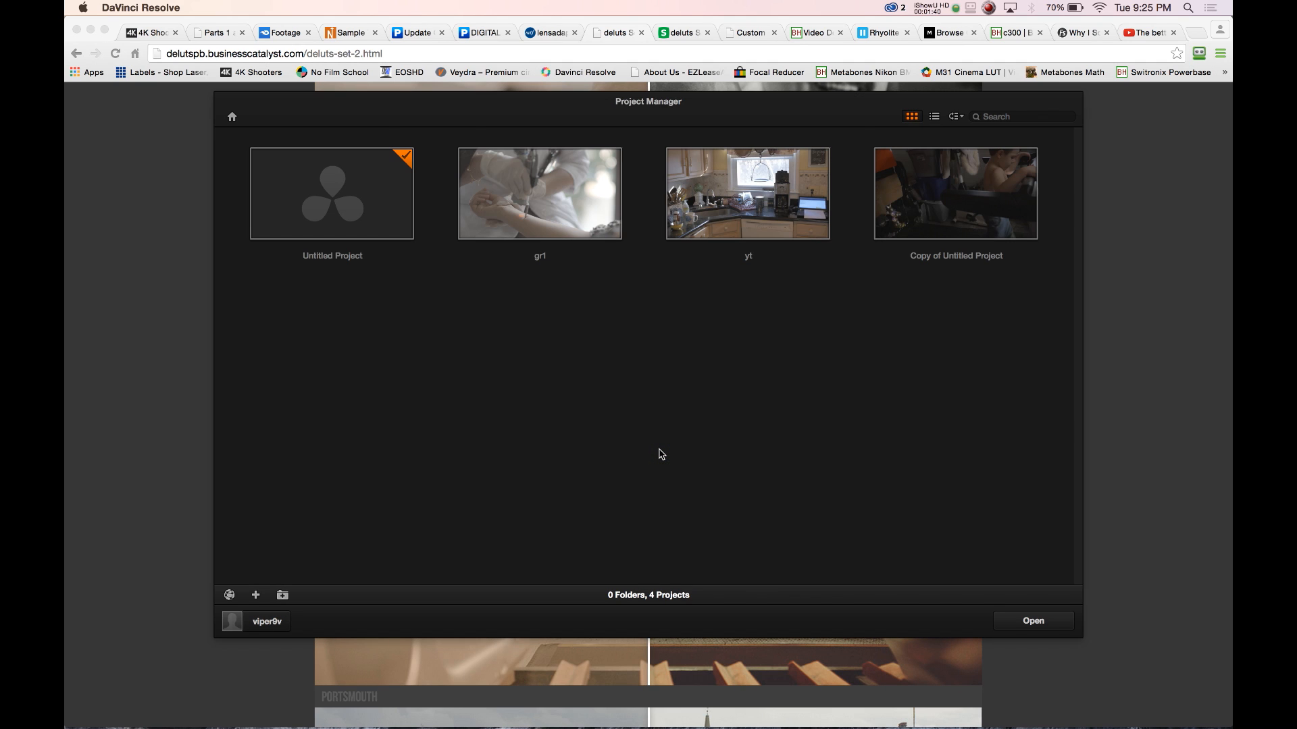
left_click(328, 168)
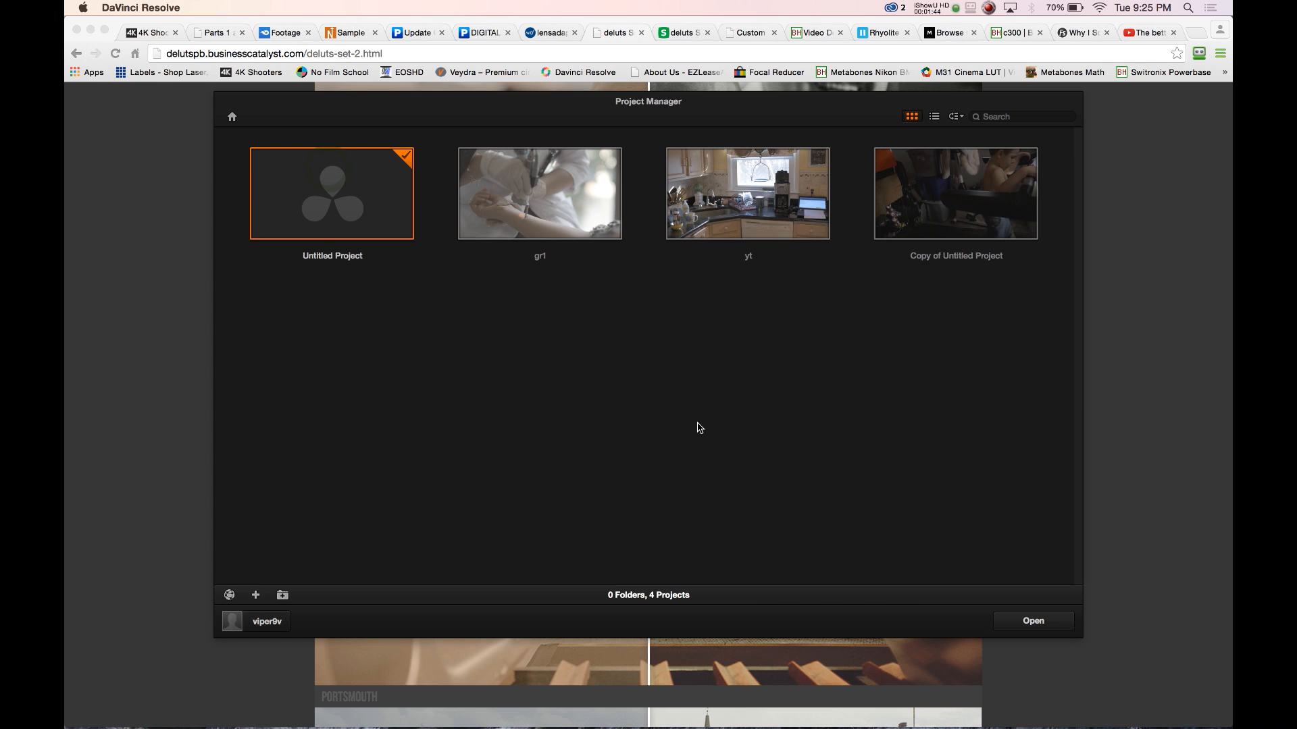
left_click(1031, 621)
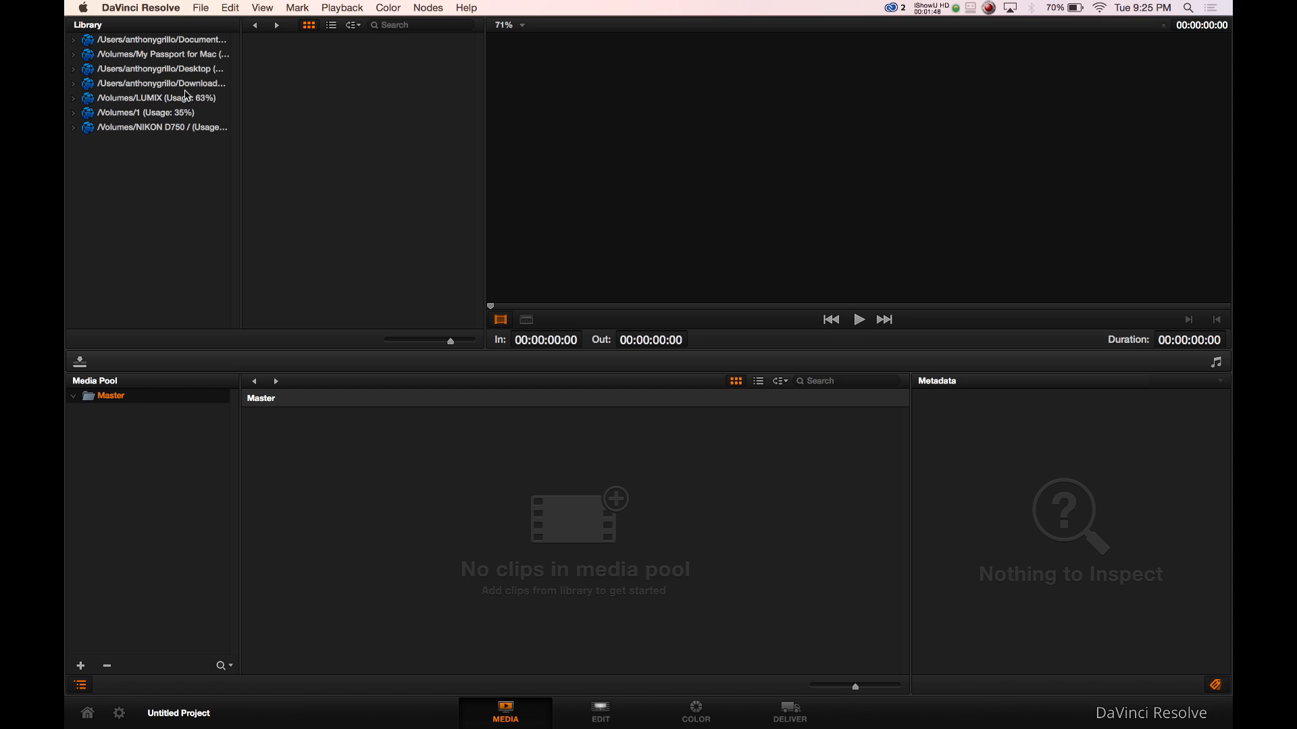
- Browse to the Downloads footage folder holding the boxer clips and preview E120306.mov
left_click(185, 85)
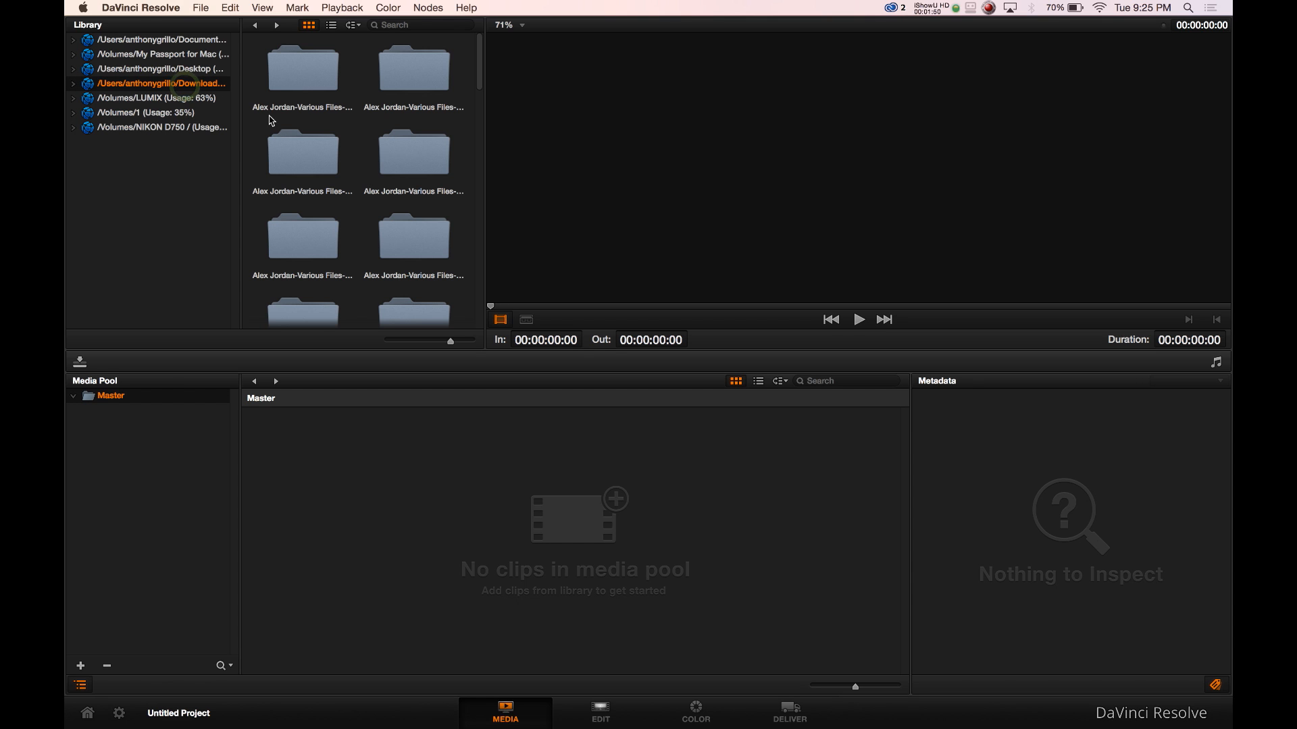
left_click(299, 83)
double_click(298, 83)
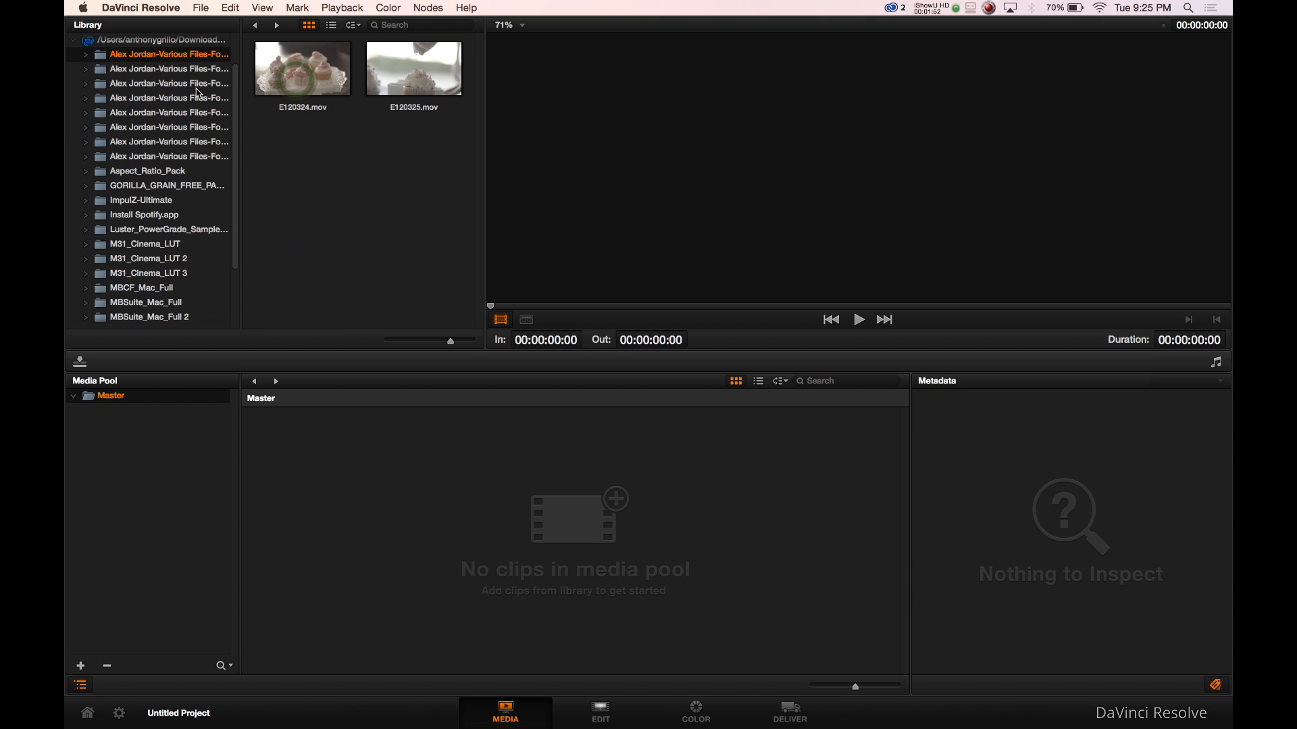
left_click(168, 75)
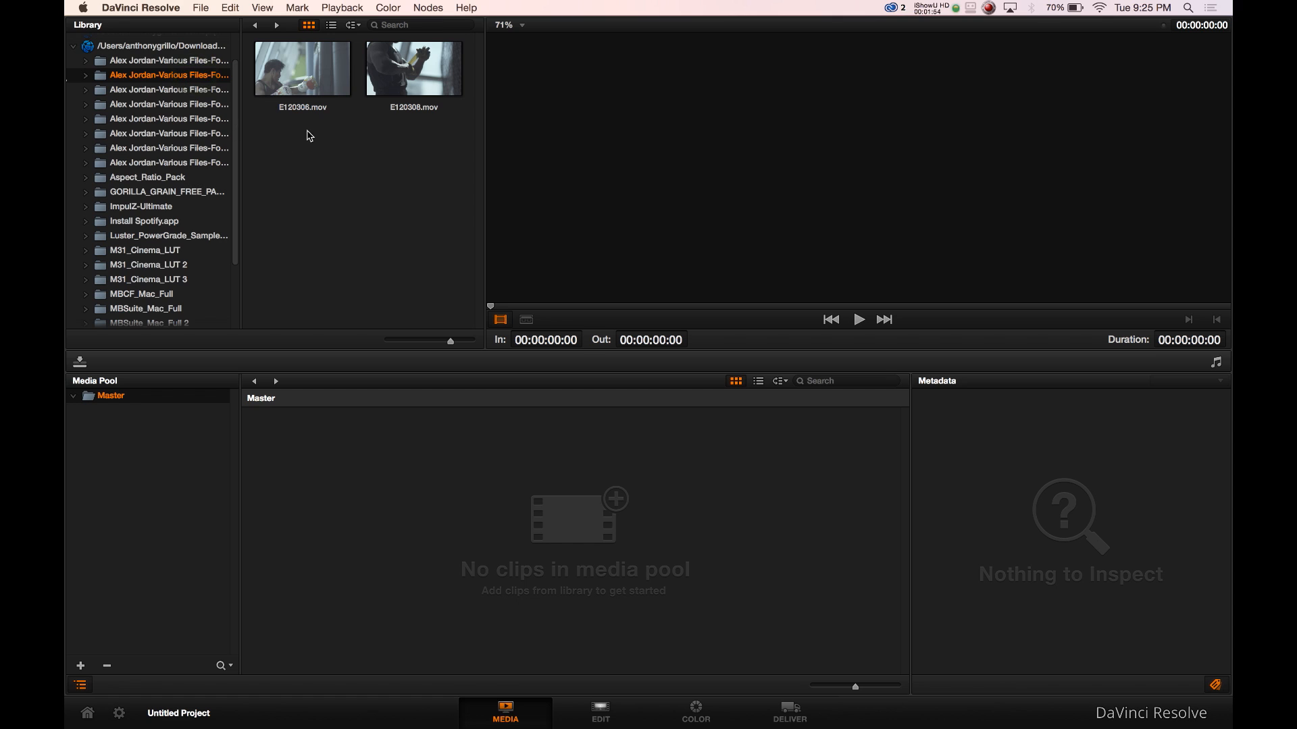
left_click(313, 76)
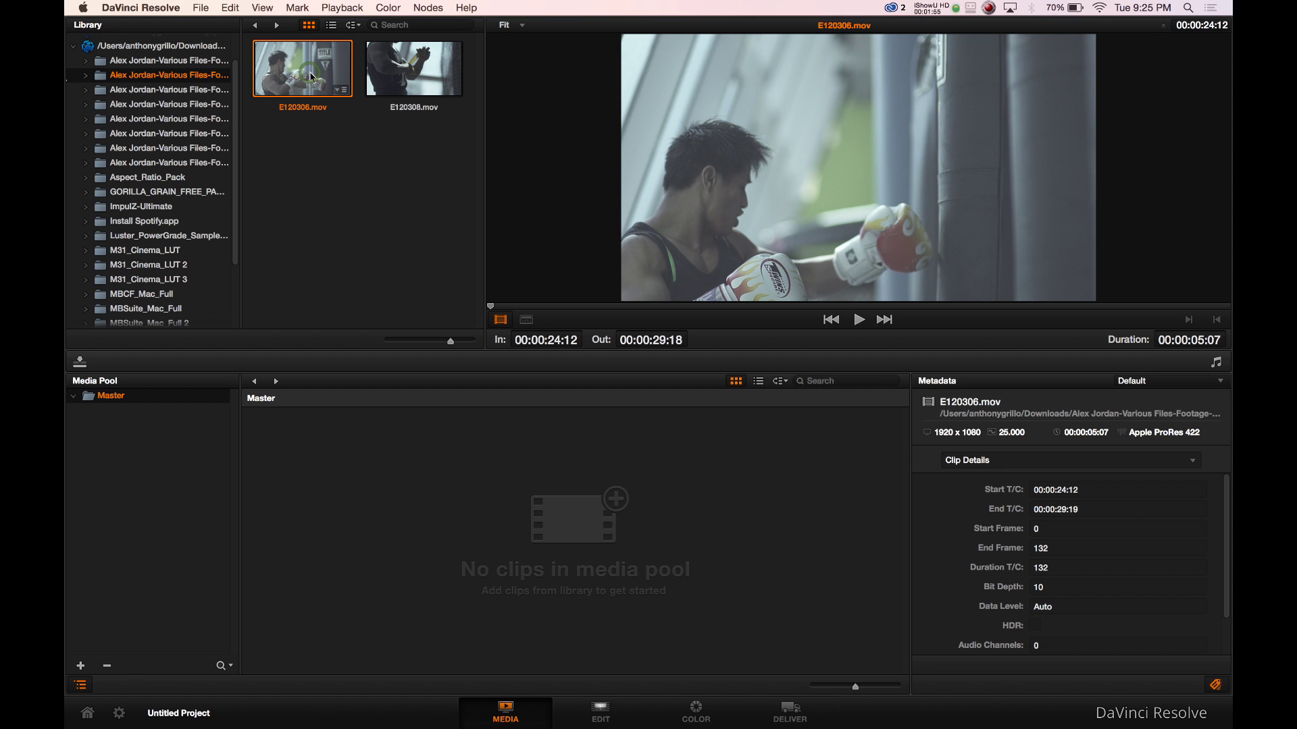
- Add E120306.mov and E120308.mov to the media pool, changing the project frame rate to match
right_click(401, 73)
key("Escape")
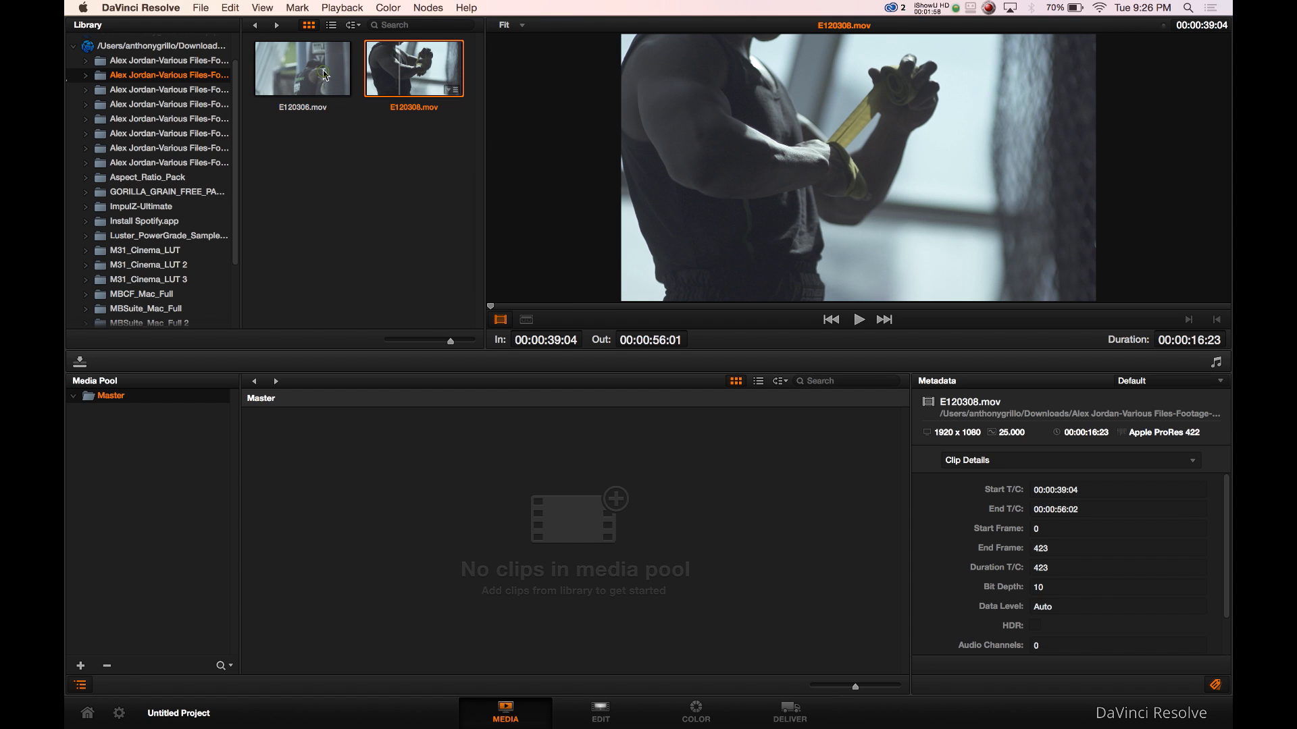
left_click(325, 76, "shift")
left_click_drag(326, 77, 406, 518)
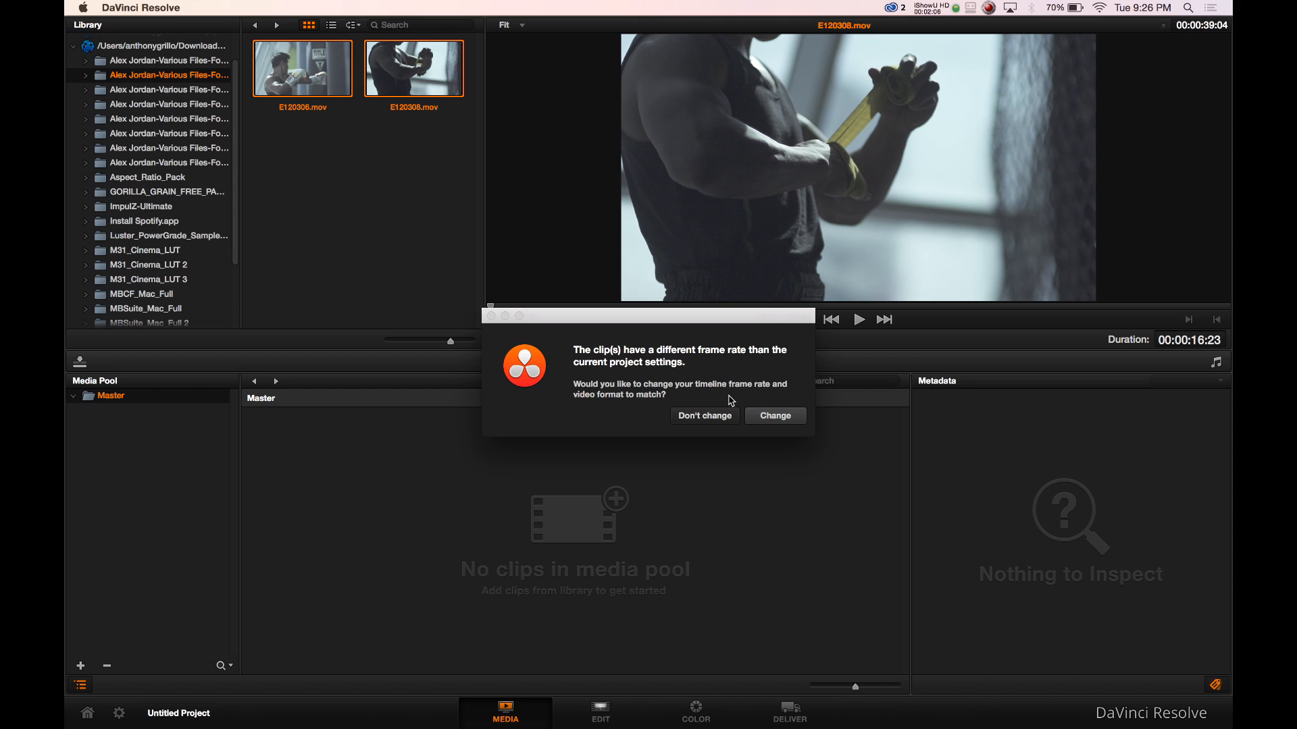
left_click(757, 419)
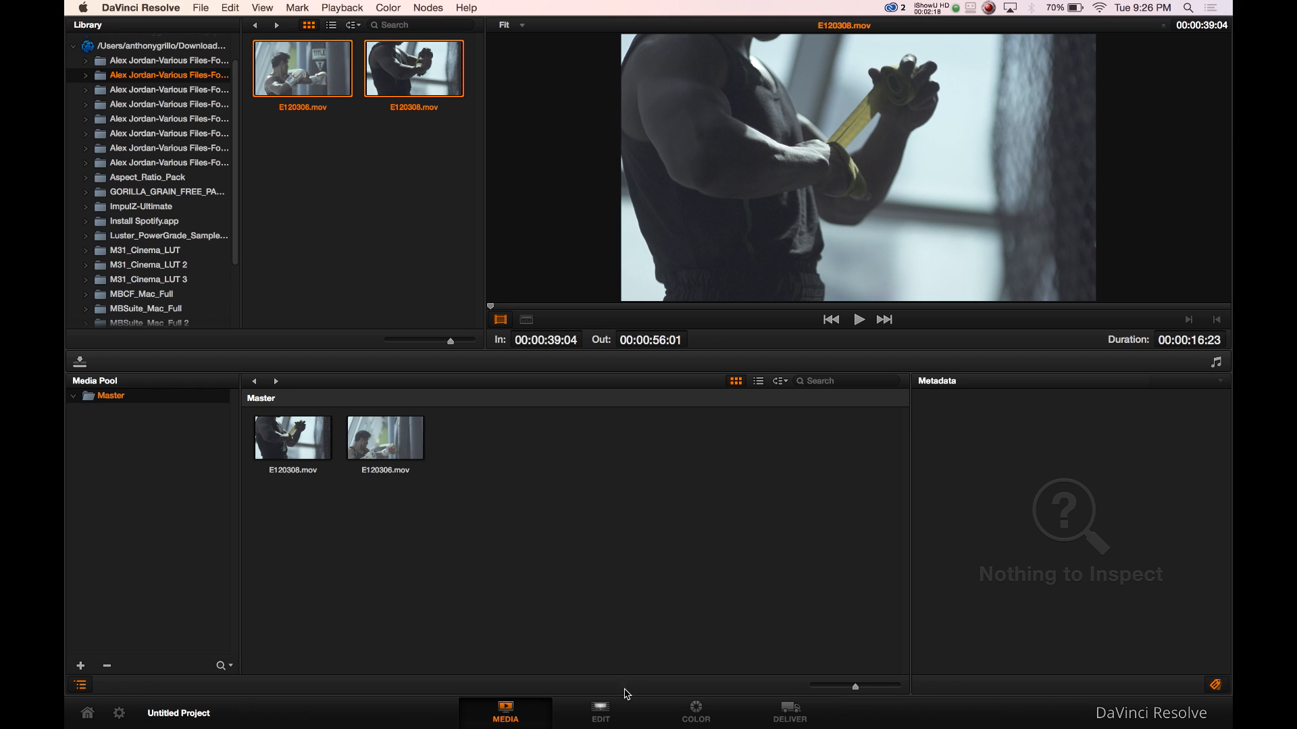
- On the Edit page, create a new empty timeline named Timeline 1
left_click(604, 708)
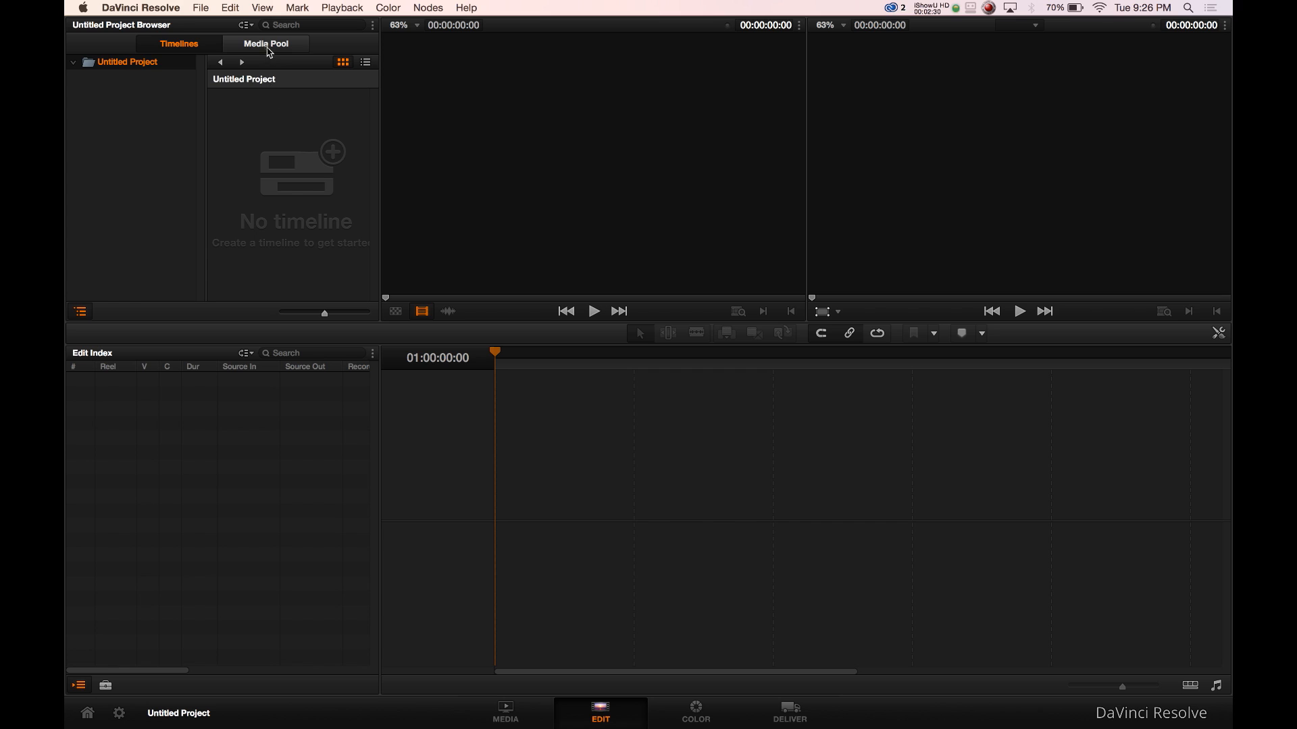
left_click(266, 43)
left_click(184, 45)
right_click(303, 187)
left_click(340, 198)
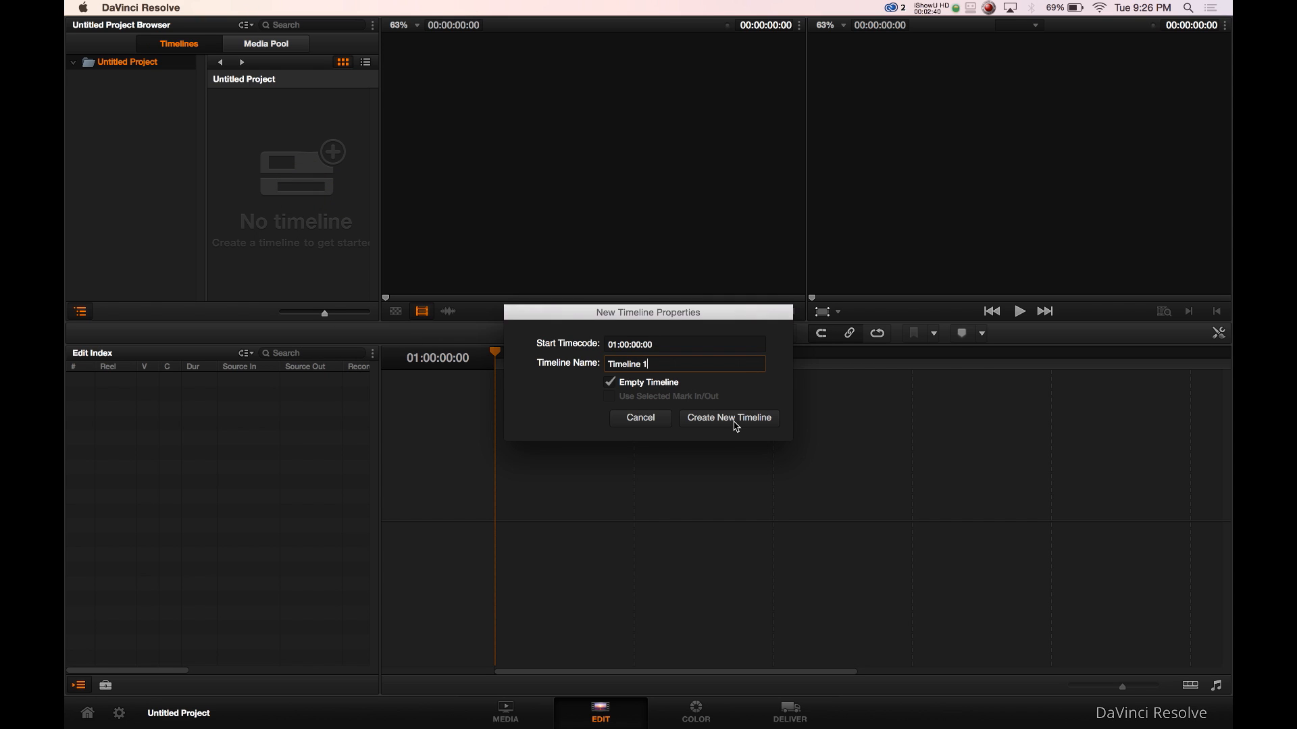
left_click(730, 418)
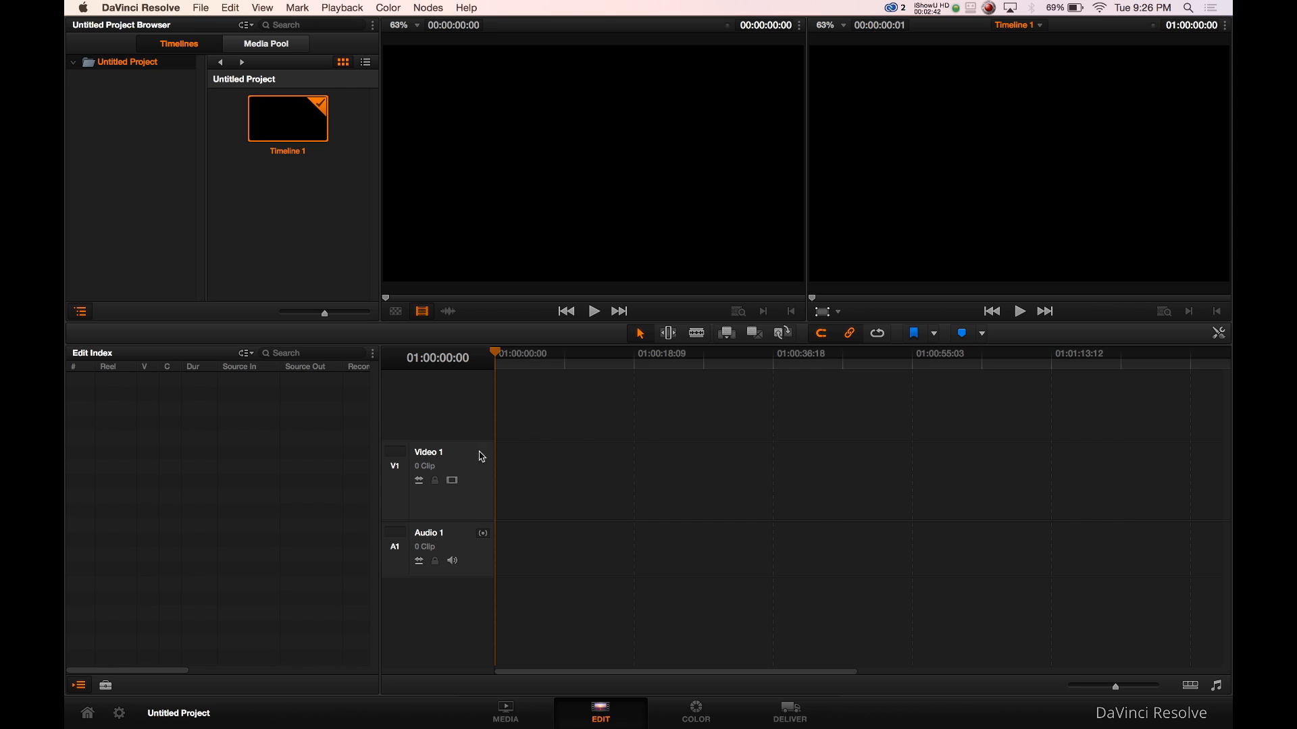
- Place E120308.mov then E120306.mov one after the other on the Video 1 track
left_click(287, 47)
left_click(206, 122)
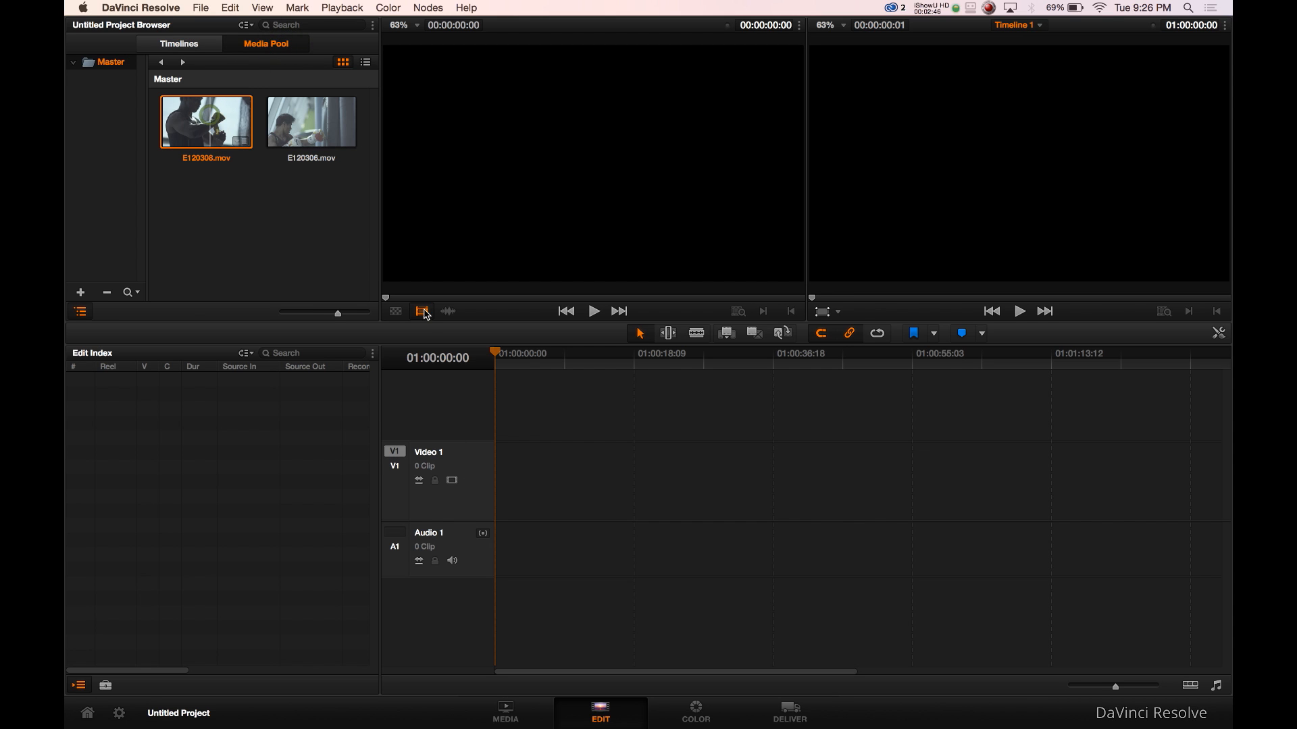
left_click_drag(206, 121, 558, 474)
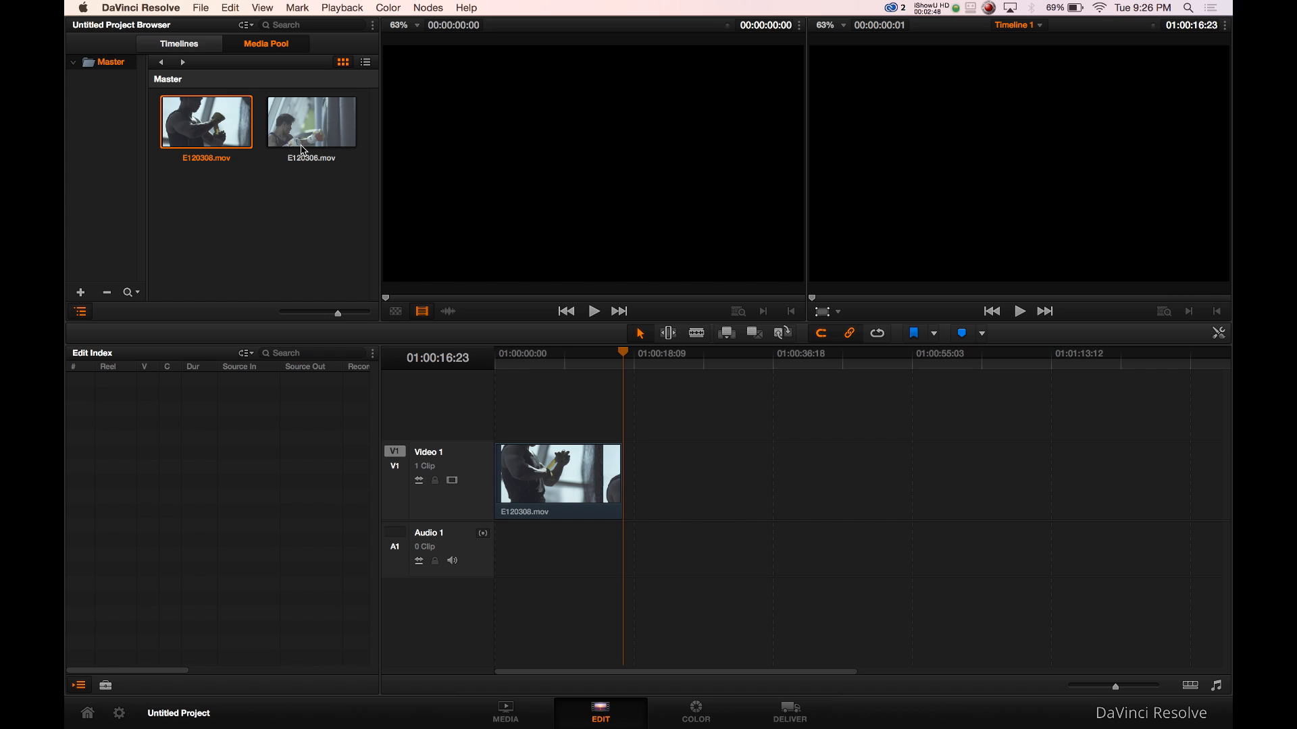
left_click_drag(311, 122, 628, 530)
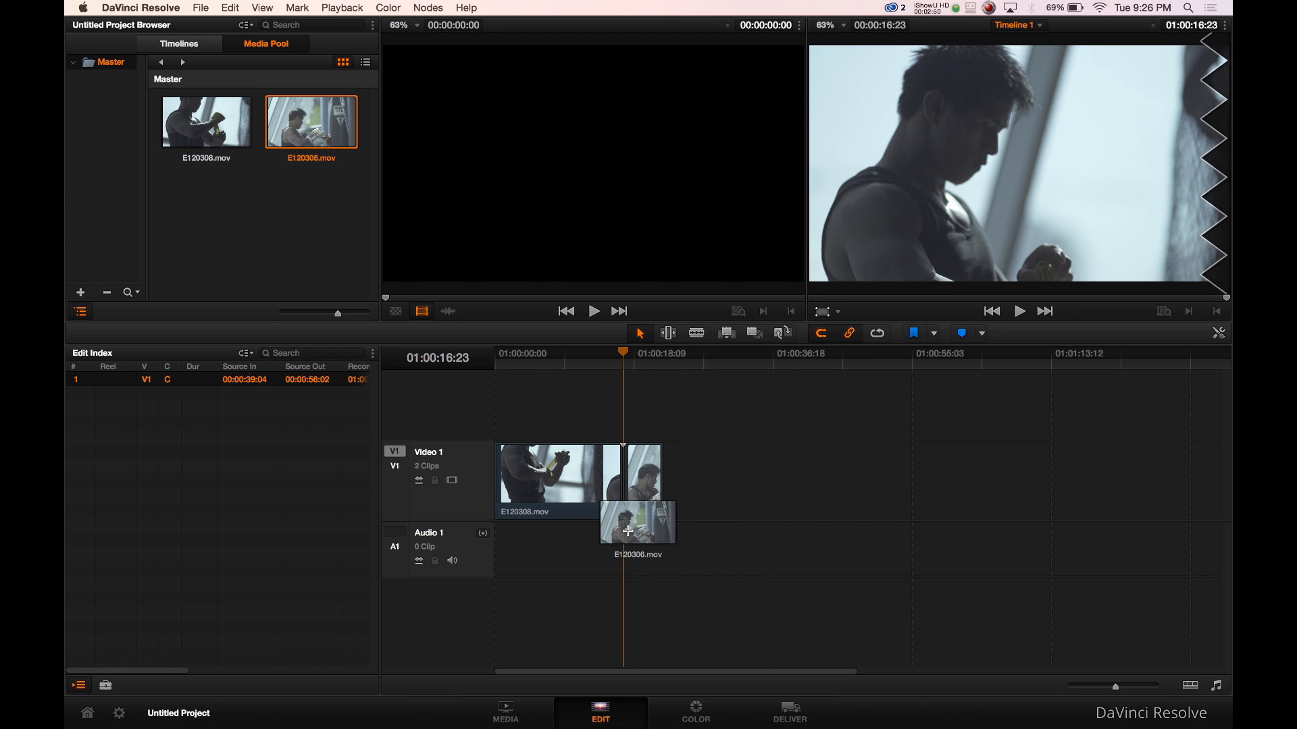
left_click(628, 531)
- Play the timeline from the start to review both clips, then park the playhead near 01:00:05:08
left_click_drag(621, 355, 495, 354)
key("space")
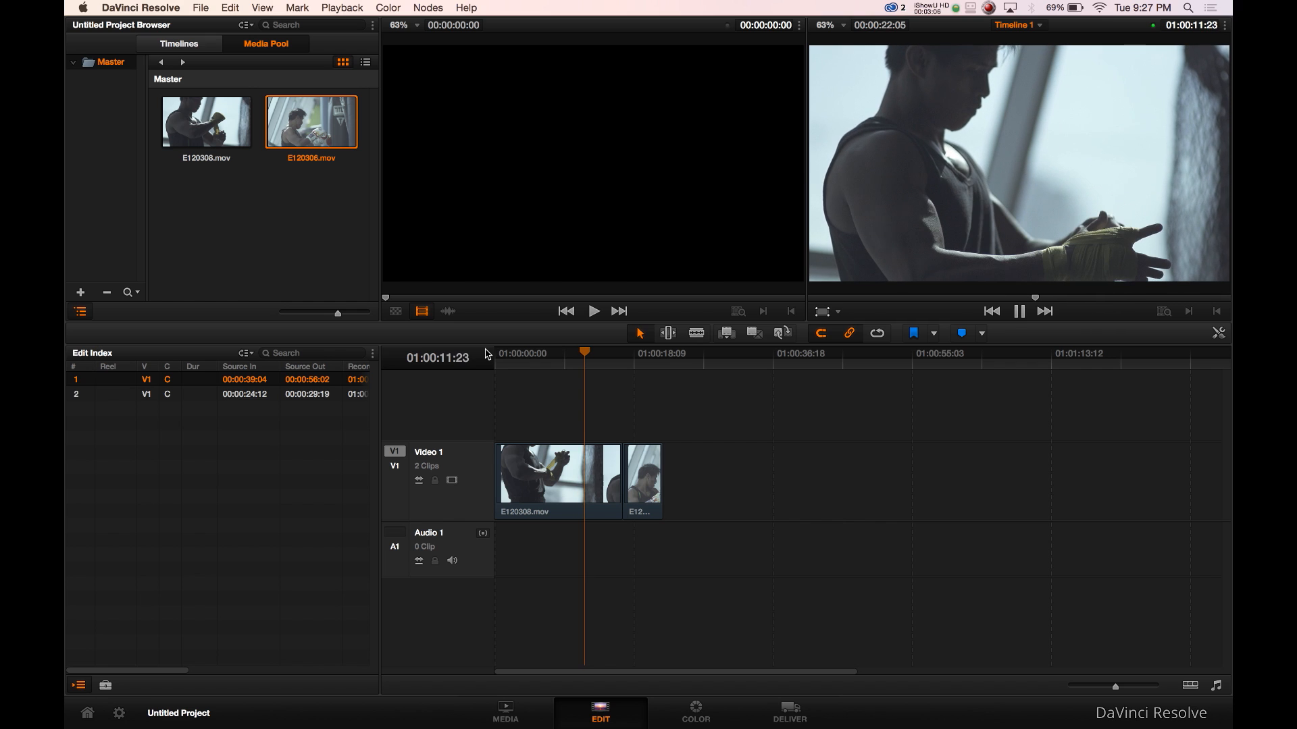
key("space")
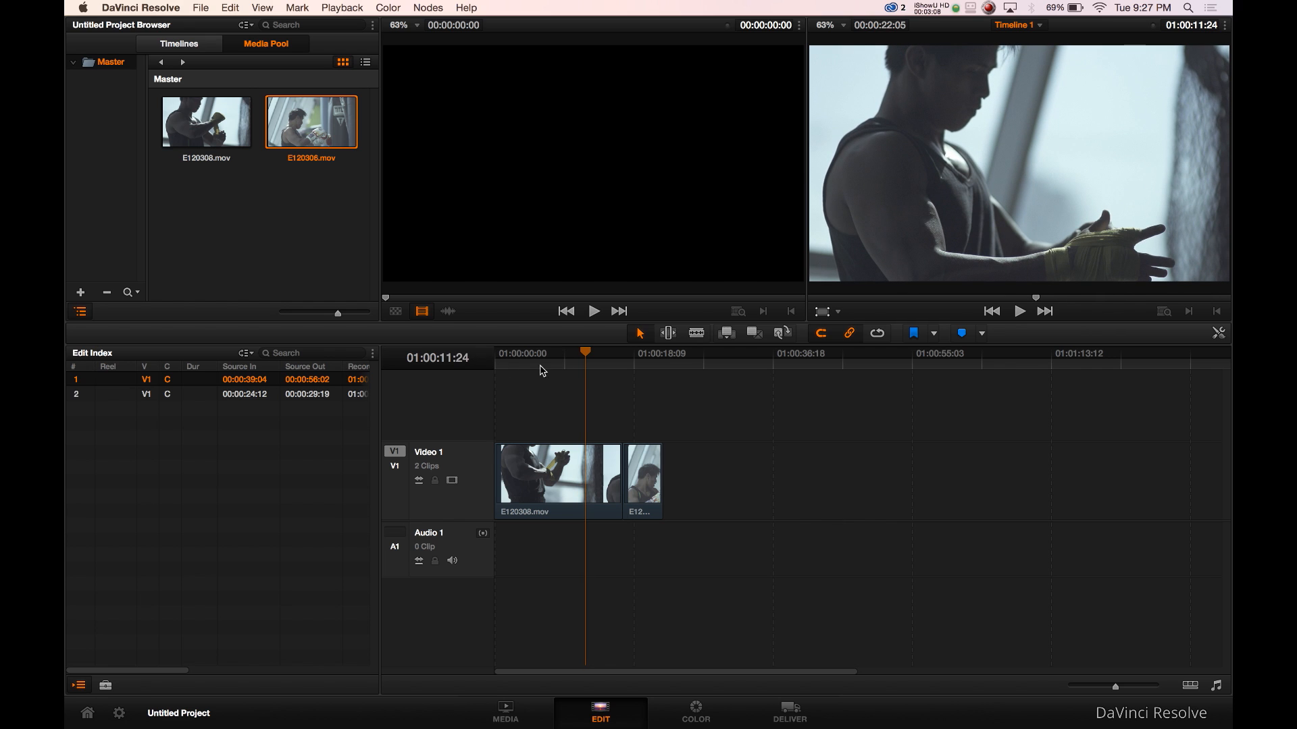
left_click_drag(585, 354, 496, 354)
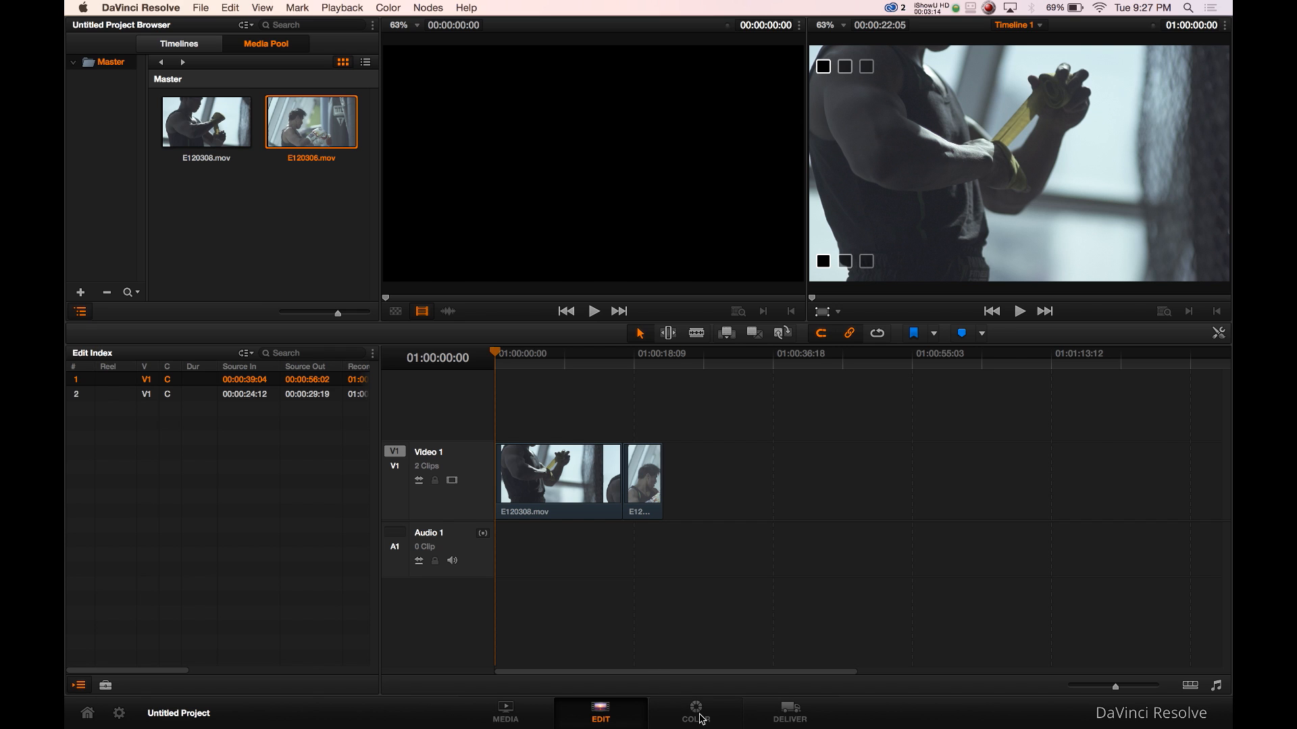
- On the Color page, switch the node graph to Timeline and back to the first clip's own nodes
left_click(697, 713)
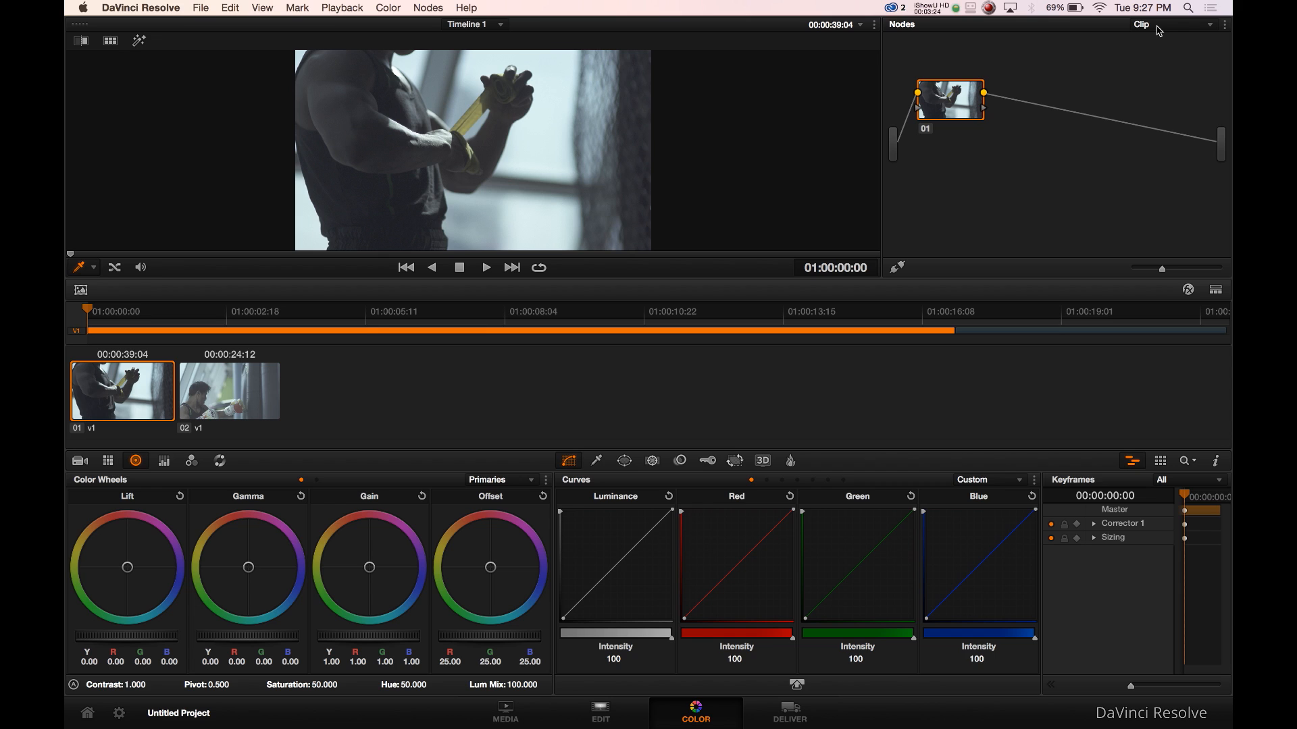
left_click(1157, 31)
left_click(1157, 51)
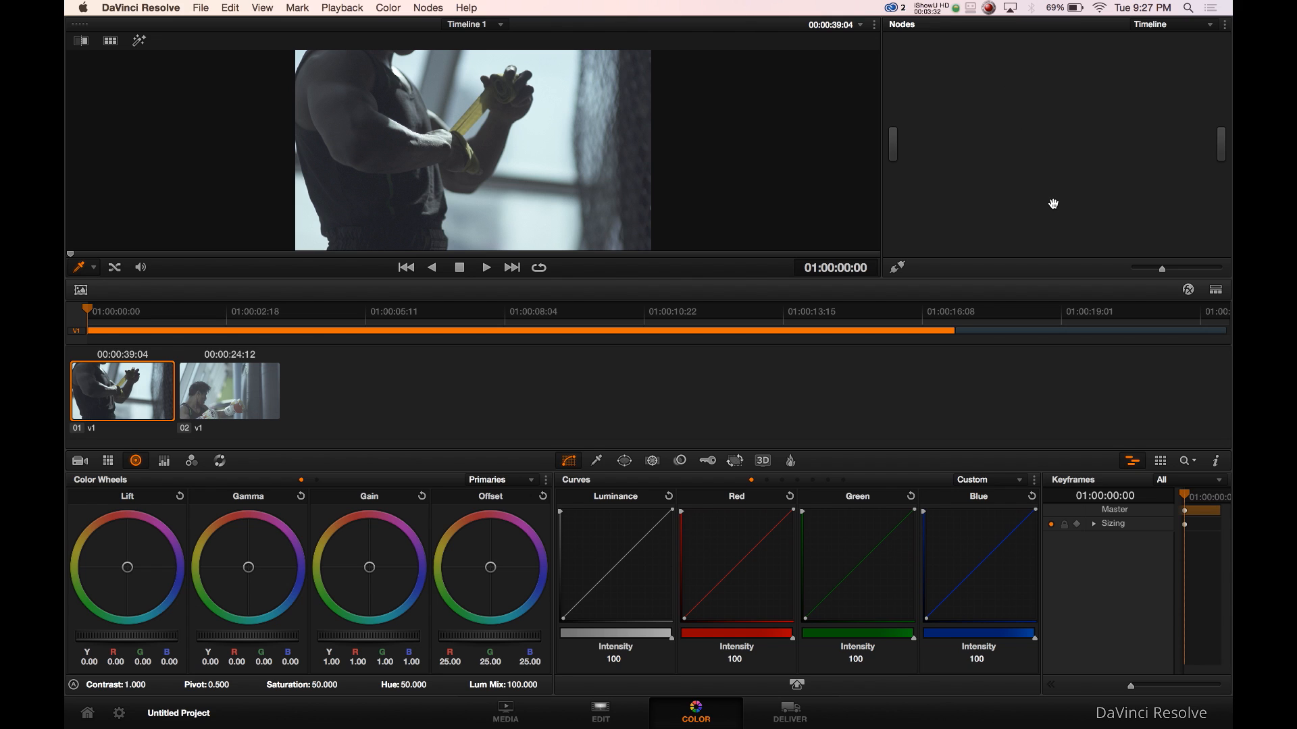
left_click(231, 6)
left_click(231, 7)
left_click(1165, 24)
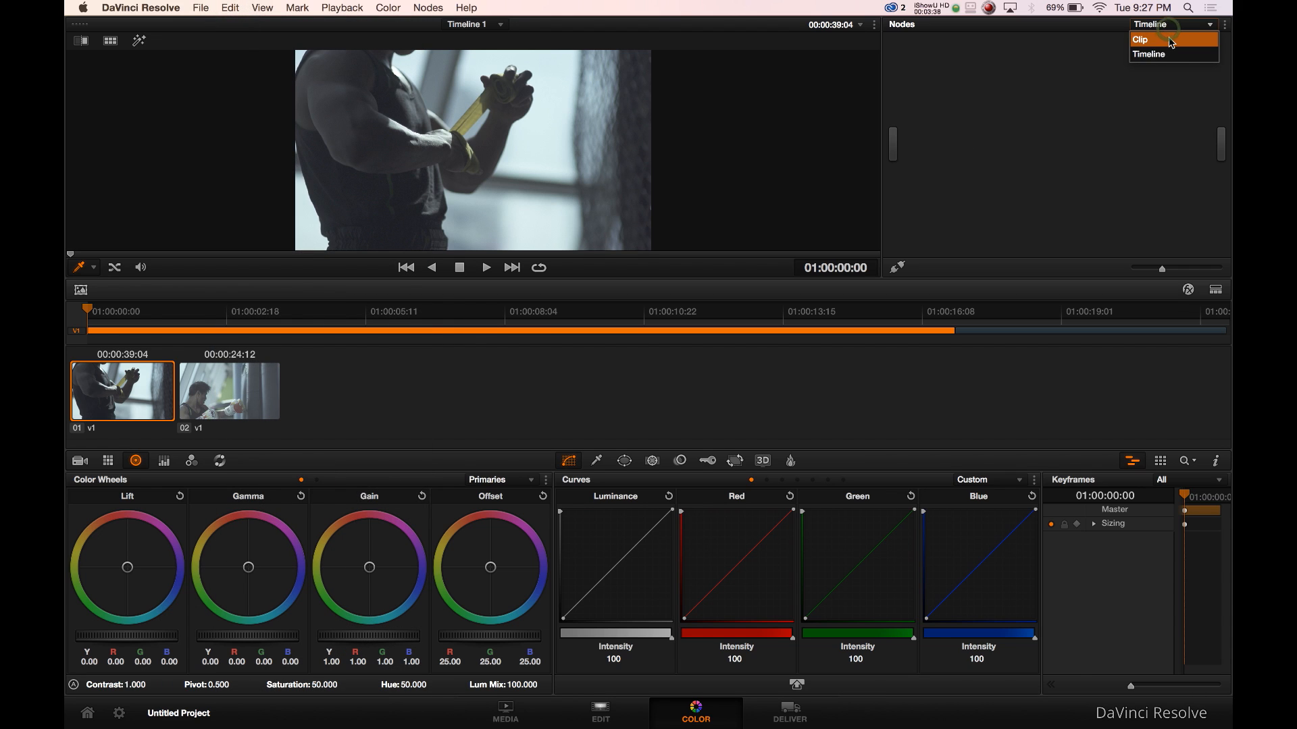
left_click(1170, 42)
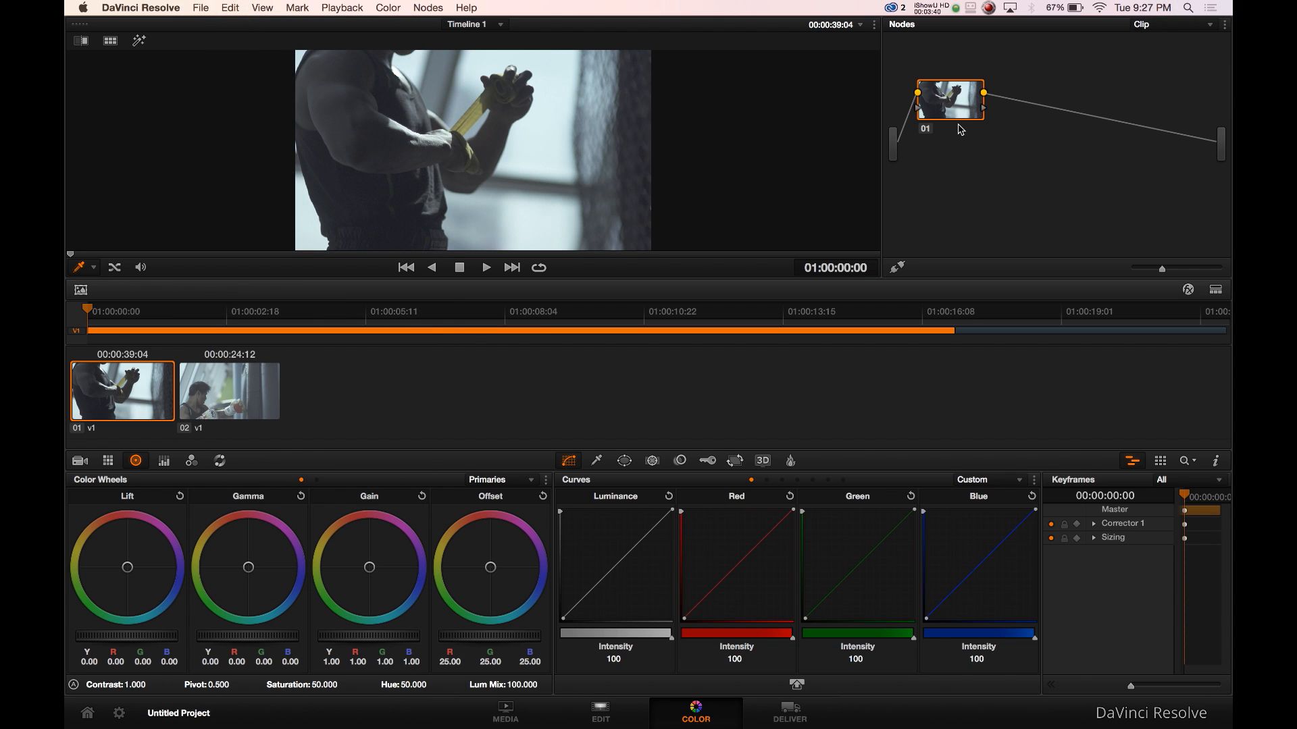
- Add serial nodes after node 01 and pull down the top of the luminance curve
left_click(420, 8)
left_click(427, 22)
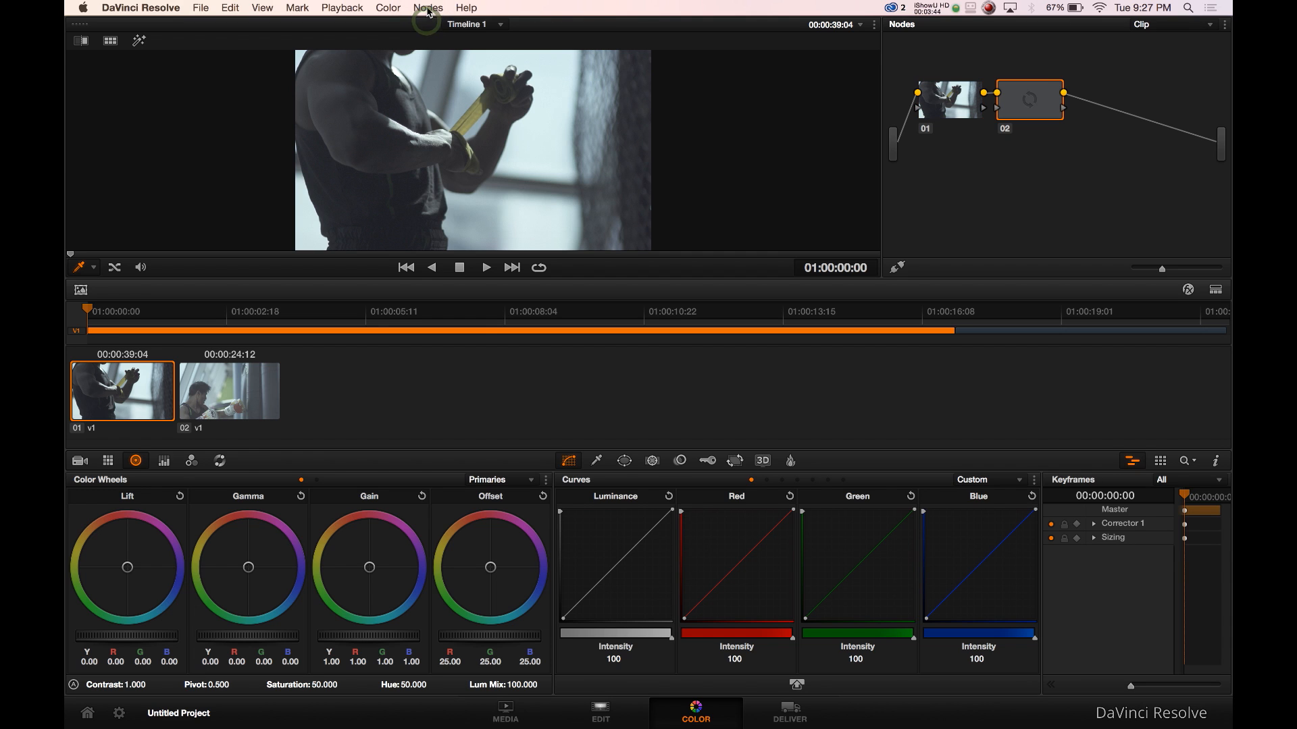
left_click(428, 8)
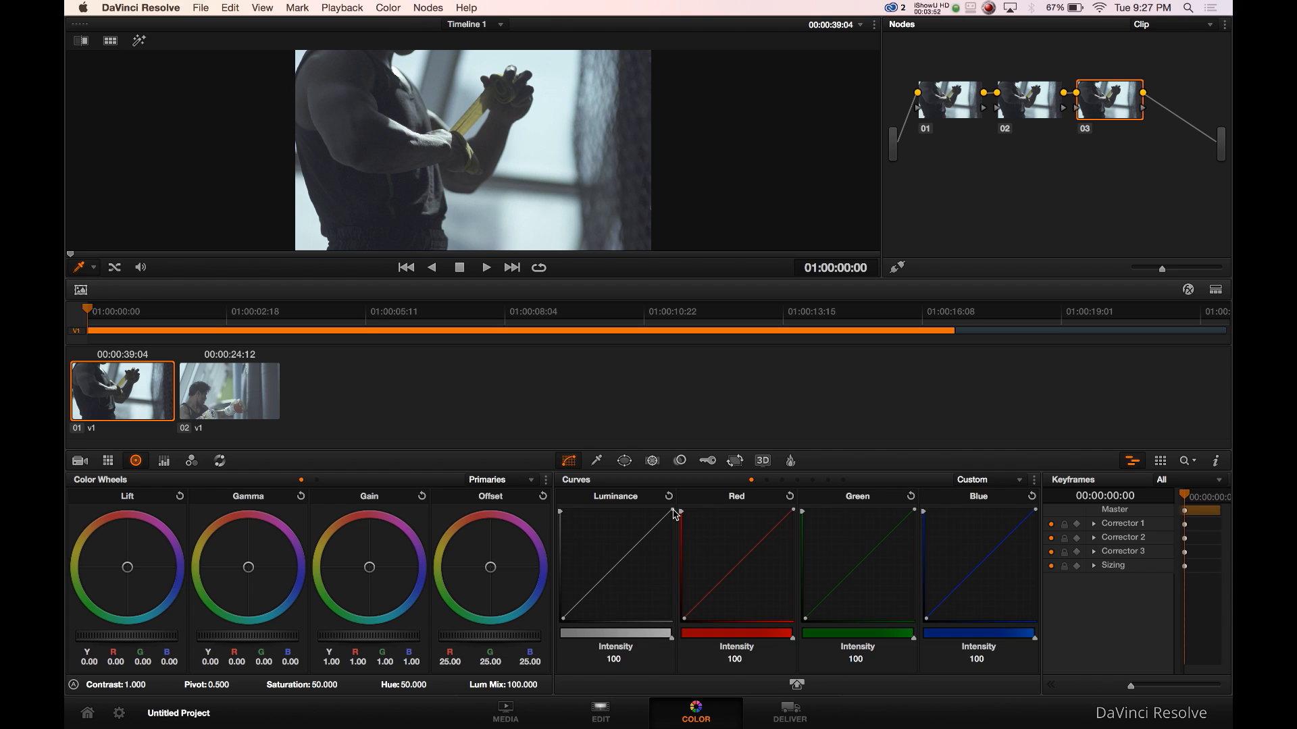
mouse_move(675, 513)
left_mouse_down()
mouse_move(664, 569)
mouse_move(675, 514)
left_mouse_up()
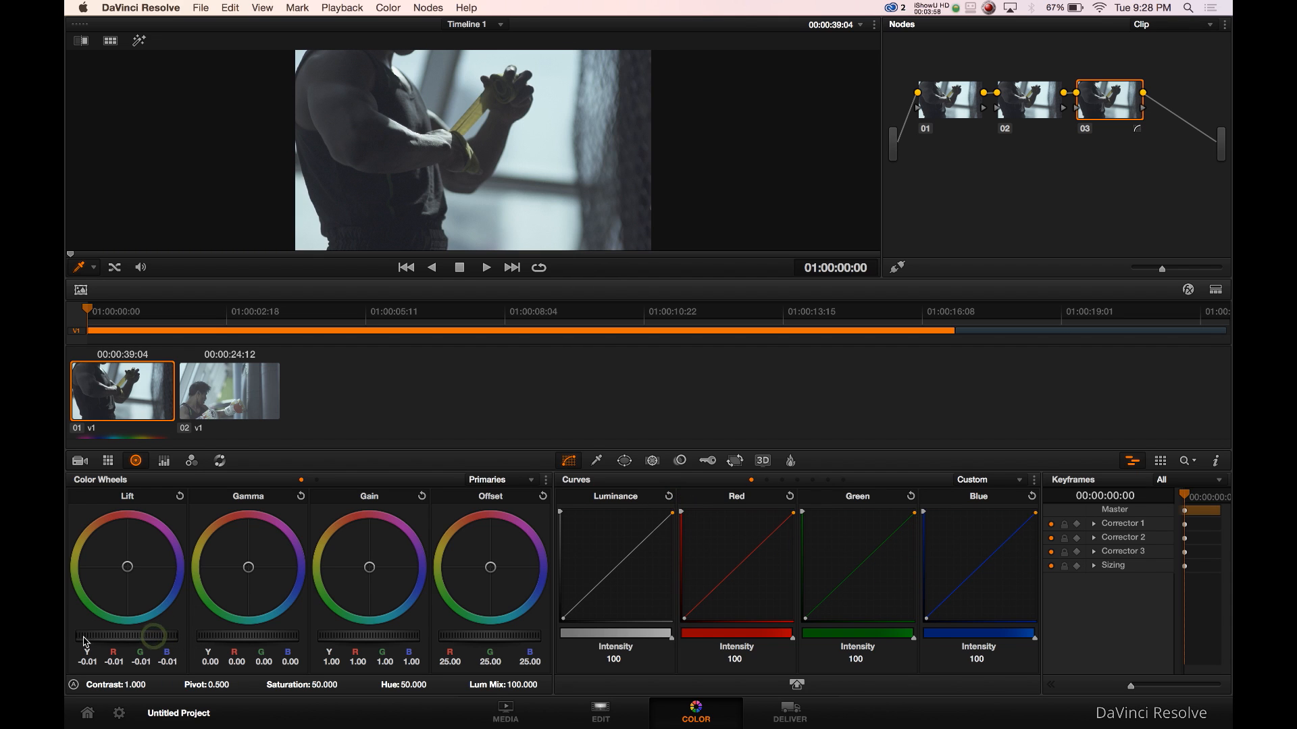
- Lower the lift to about -0.08 to deepen the shadows and play the clip to preview
left_click_drag(153, 637, 67, 642)
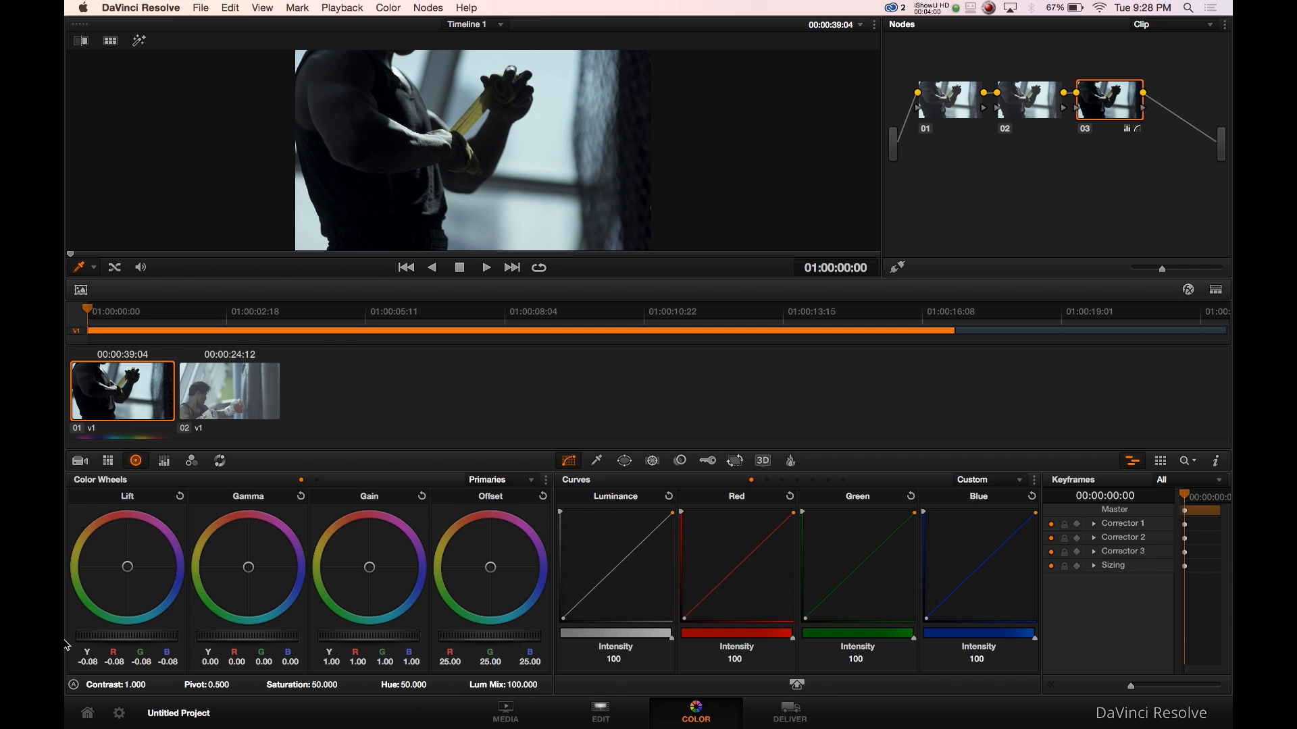
key("space")
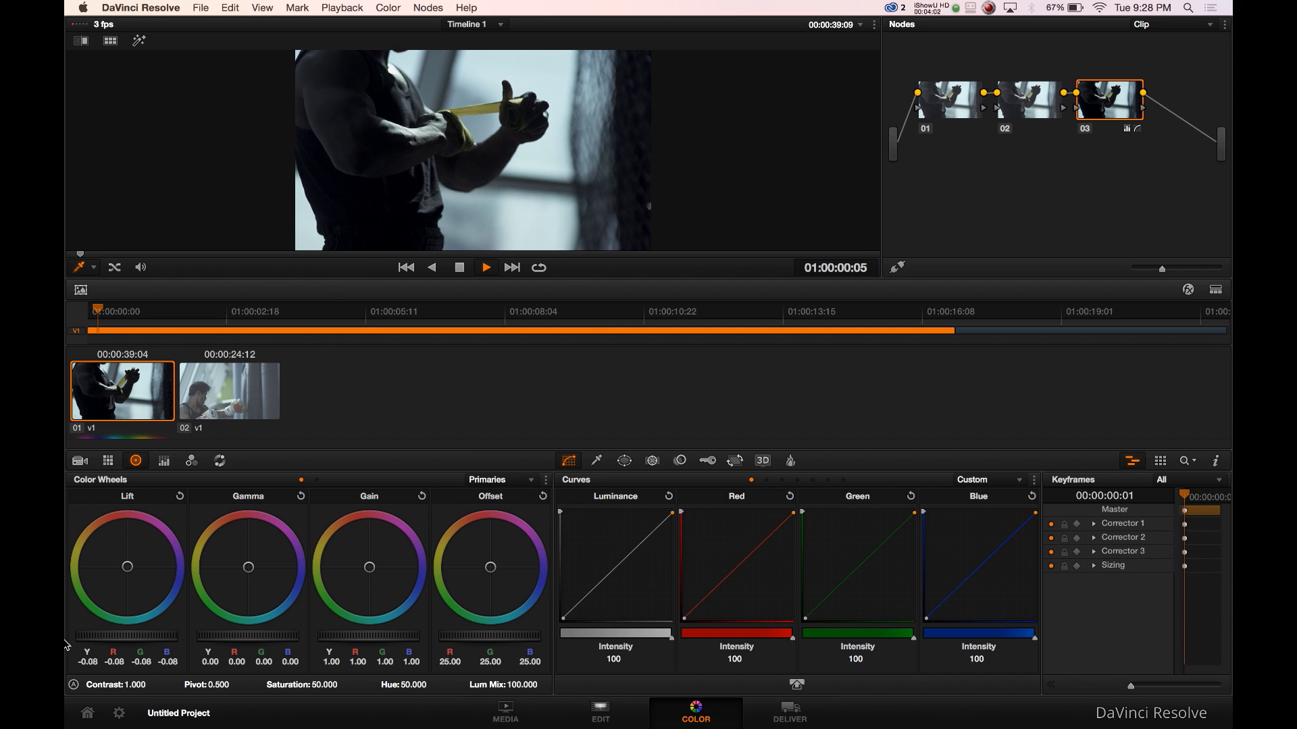
key("space")
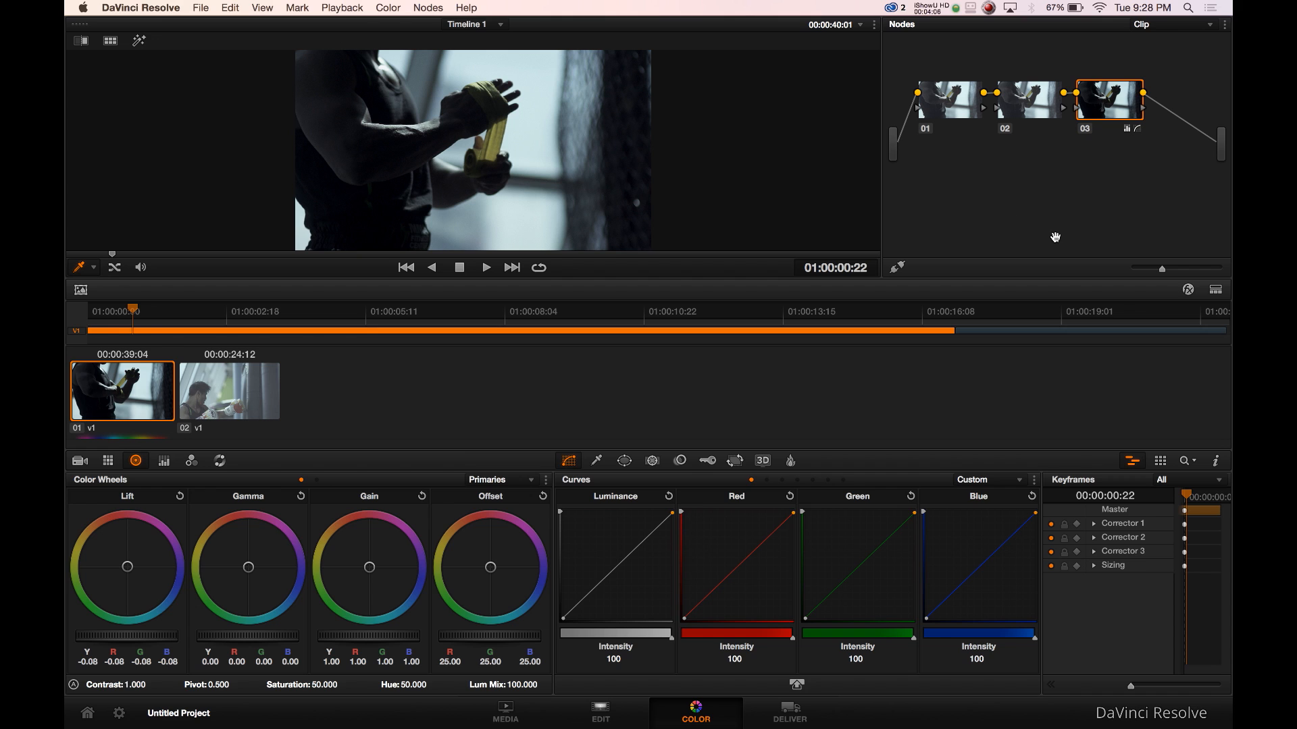
- Reset all grades and nodes, switch to Timeline nodes and add two serial nodes with Option+S
left_click(388, 6)
left_click(427, 46)
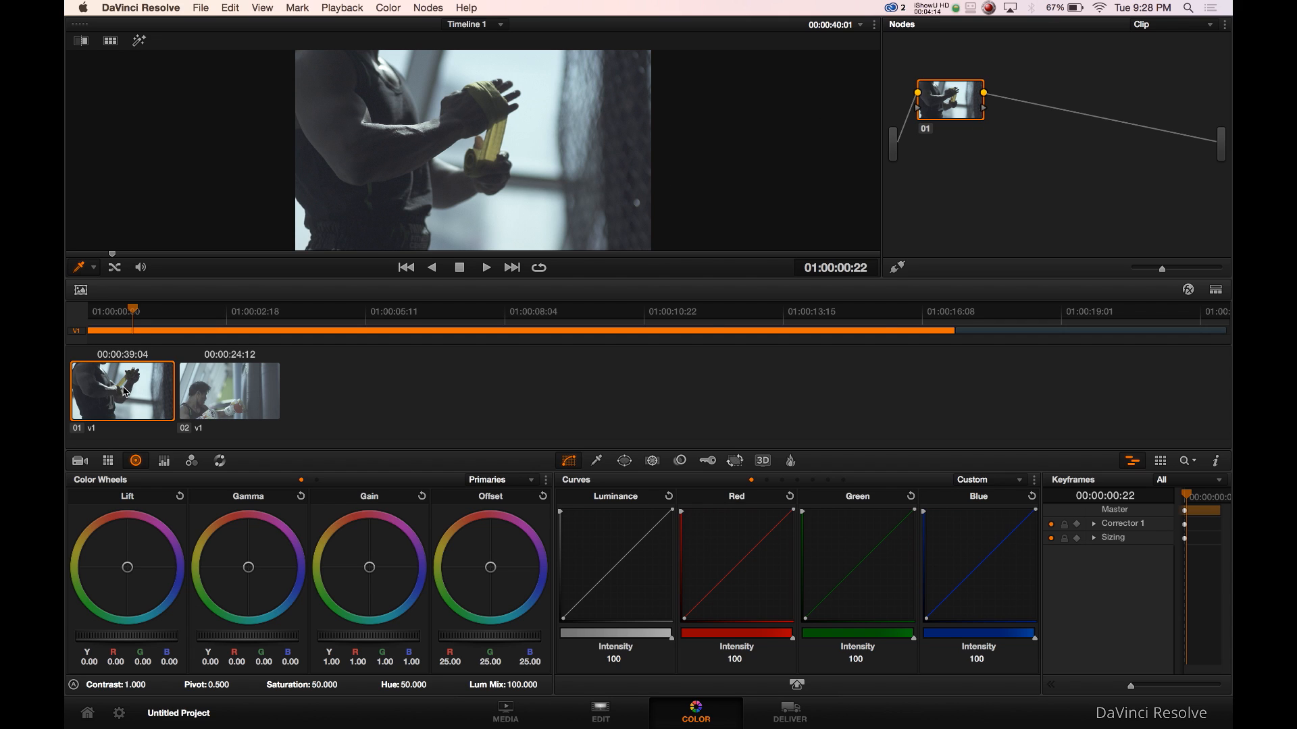
left_click(1140, 25)
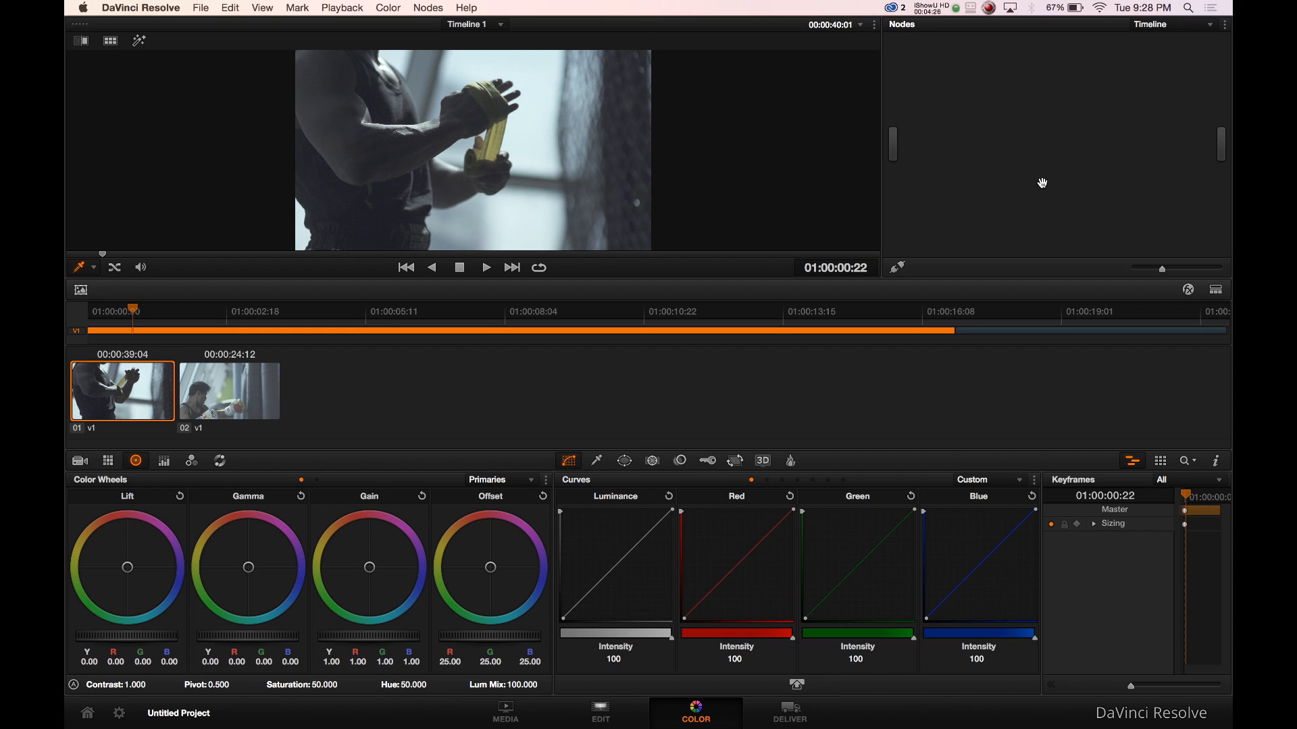
key("alt+s")
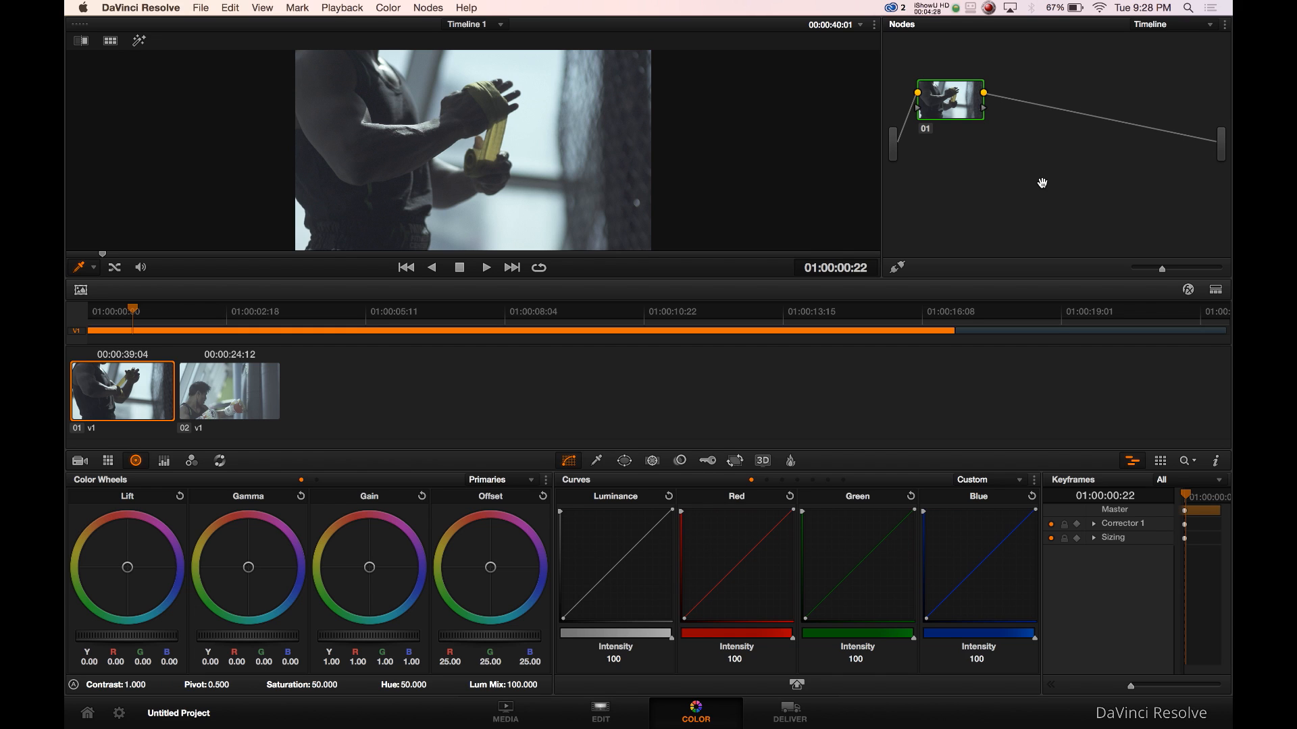
key("alt+s")
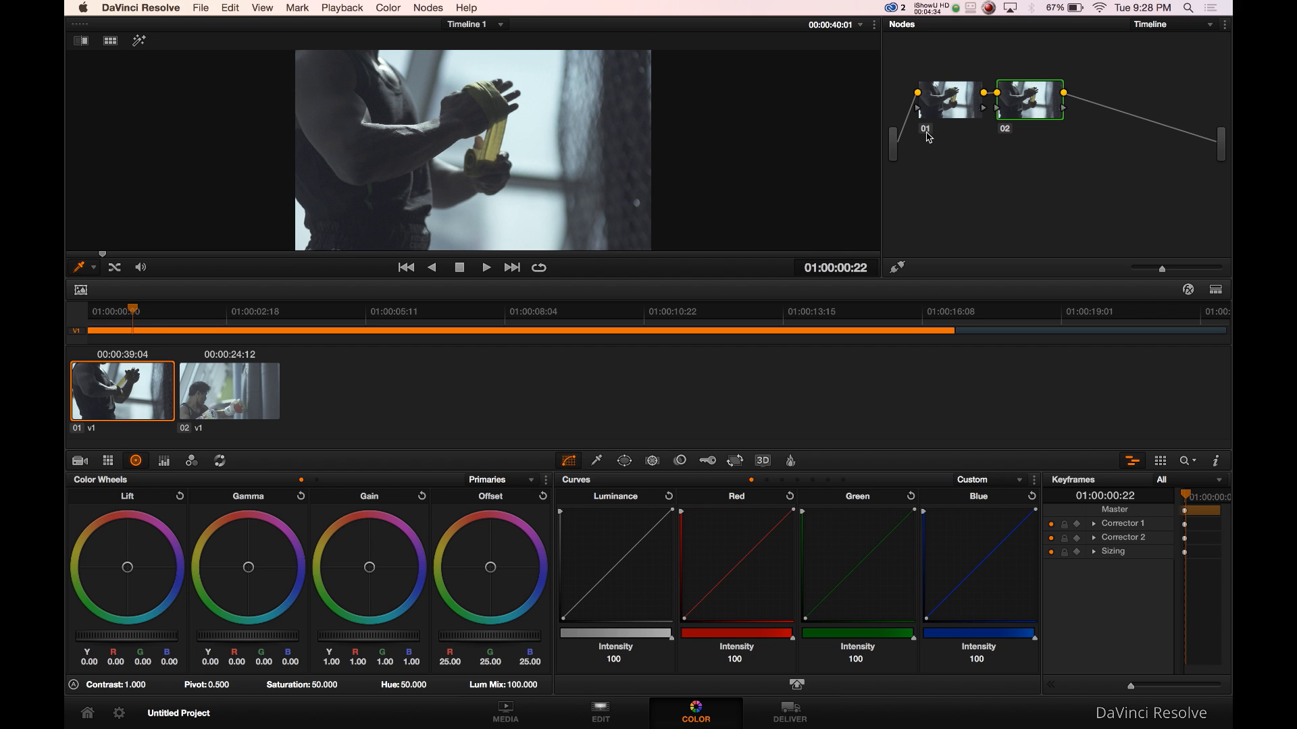
- Apply the Resolve 32 Cube Portsmouth 3D LUT to timeline node 02
right_click(1029, 106)
mouse_move(1081, 210)
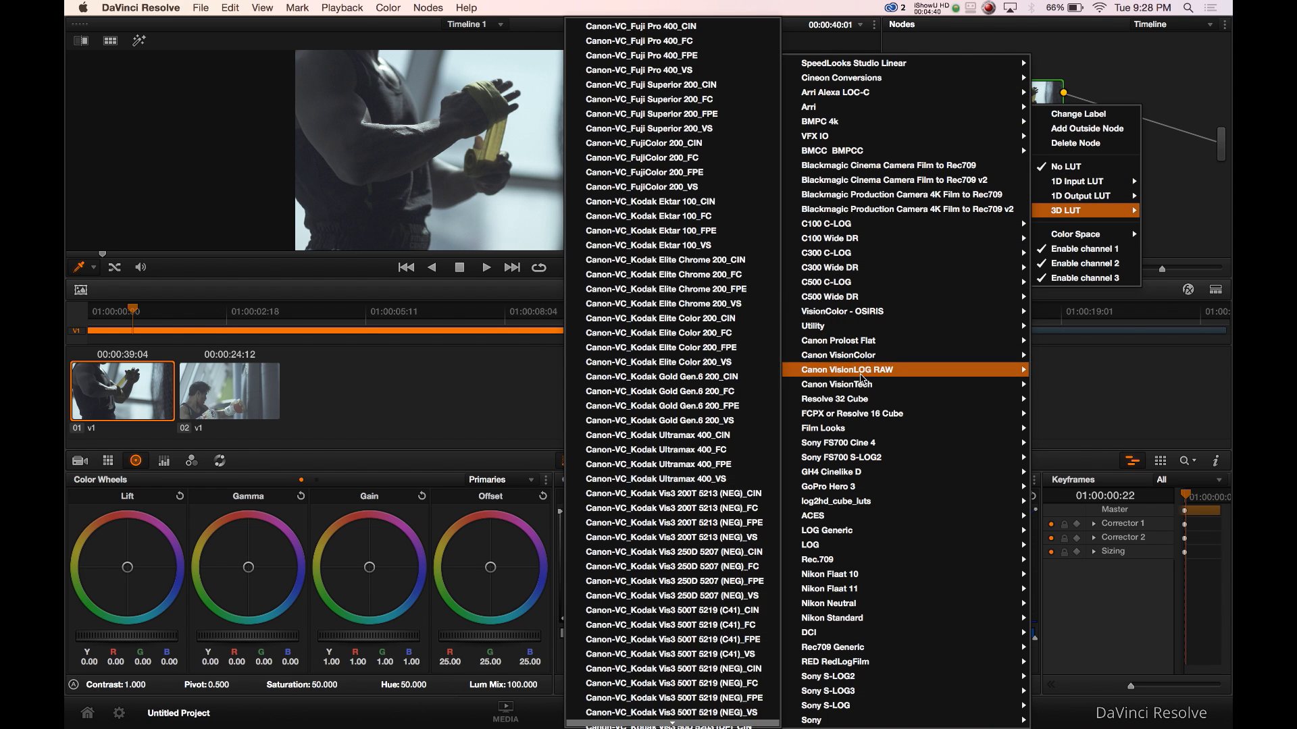
mouse_move(892, 399)
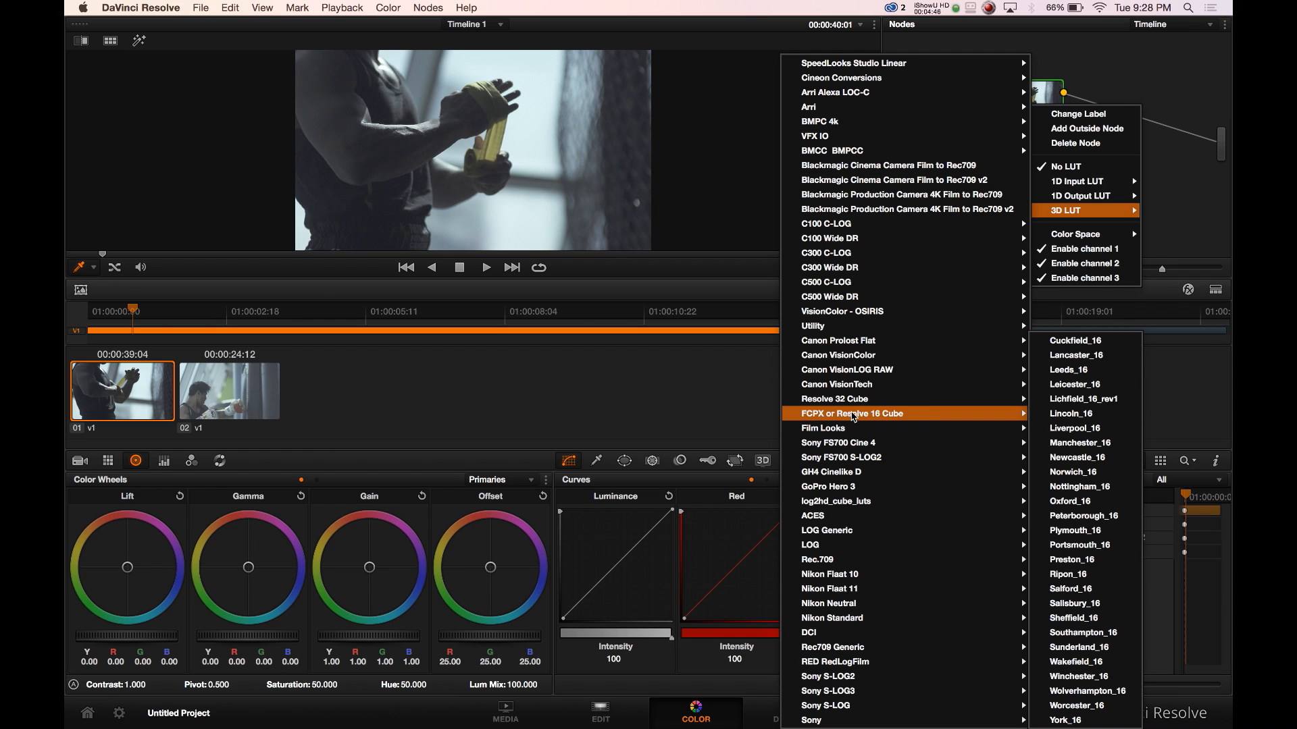
mouse_move(834, 399)
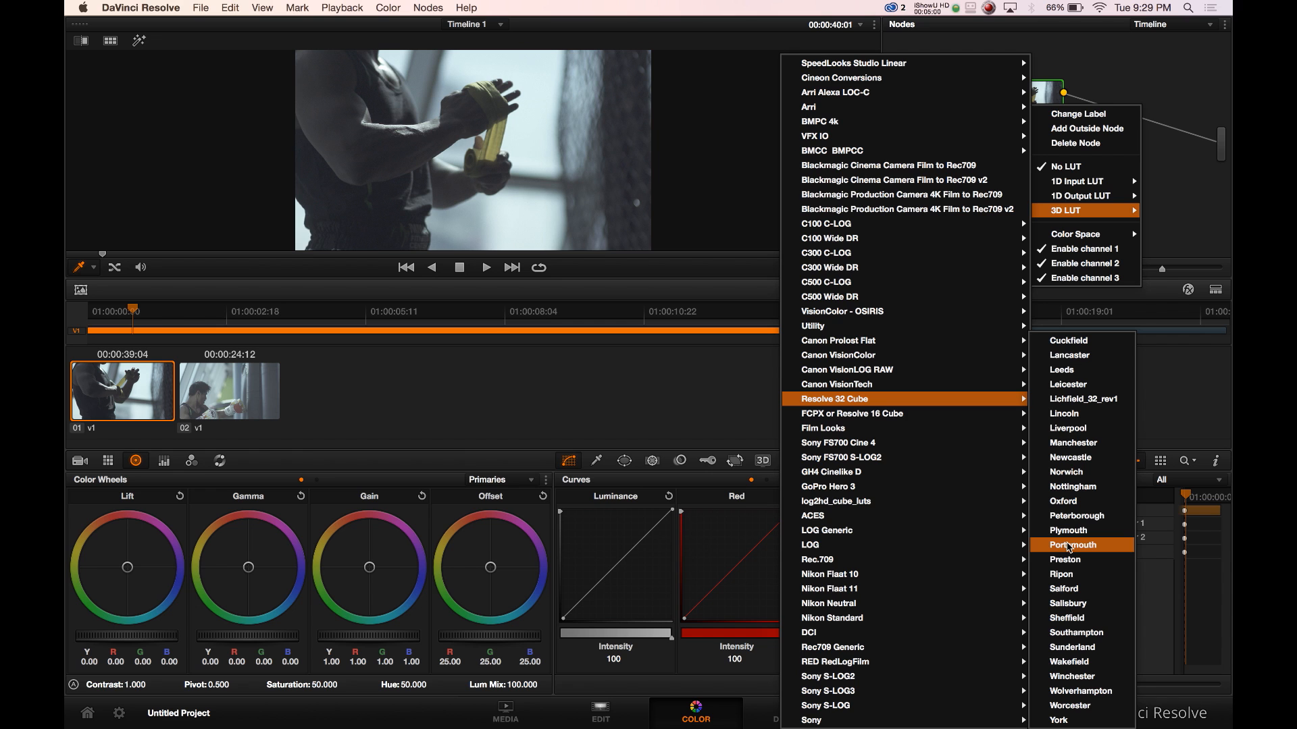
left_click(1067, 545)
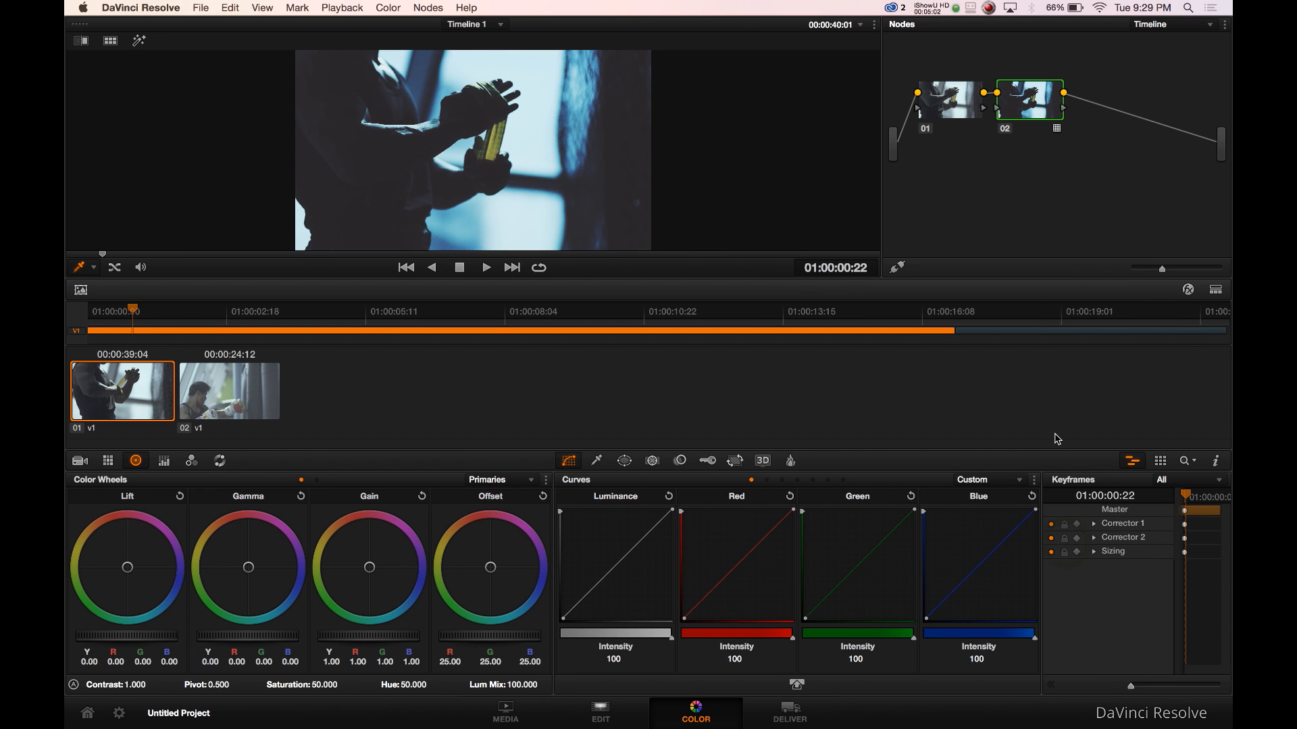
- Return to the Resolve window via Mission Control and select node 01 for adjustment
key("F3")
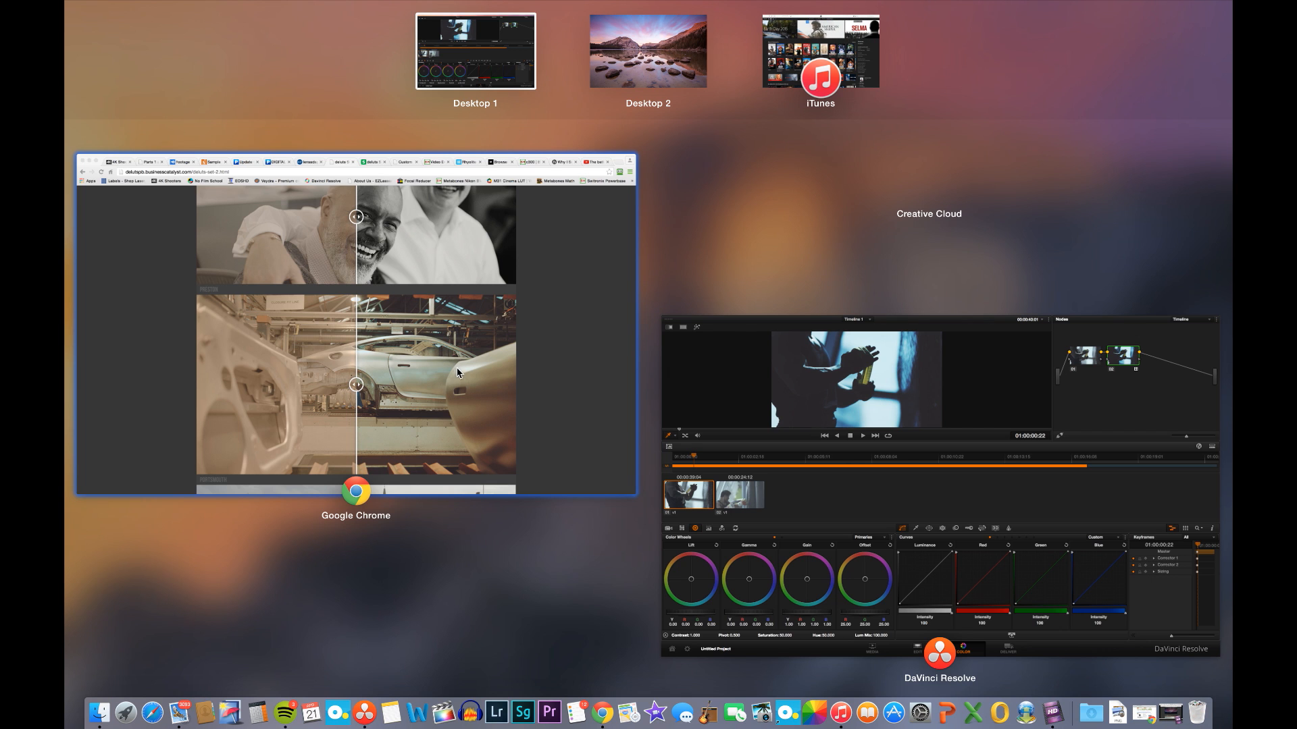
left_click(723, 385)
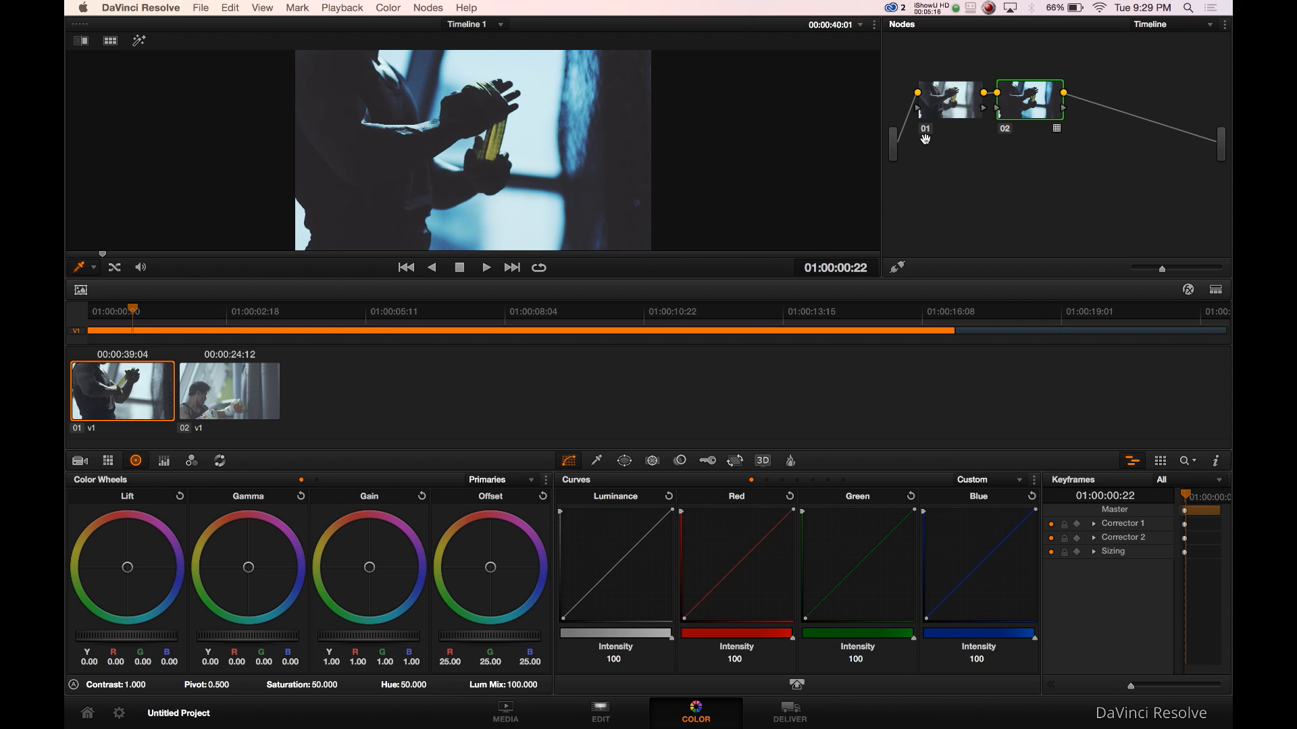
left_click(954, 101)
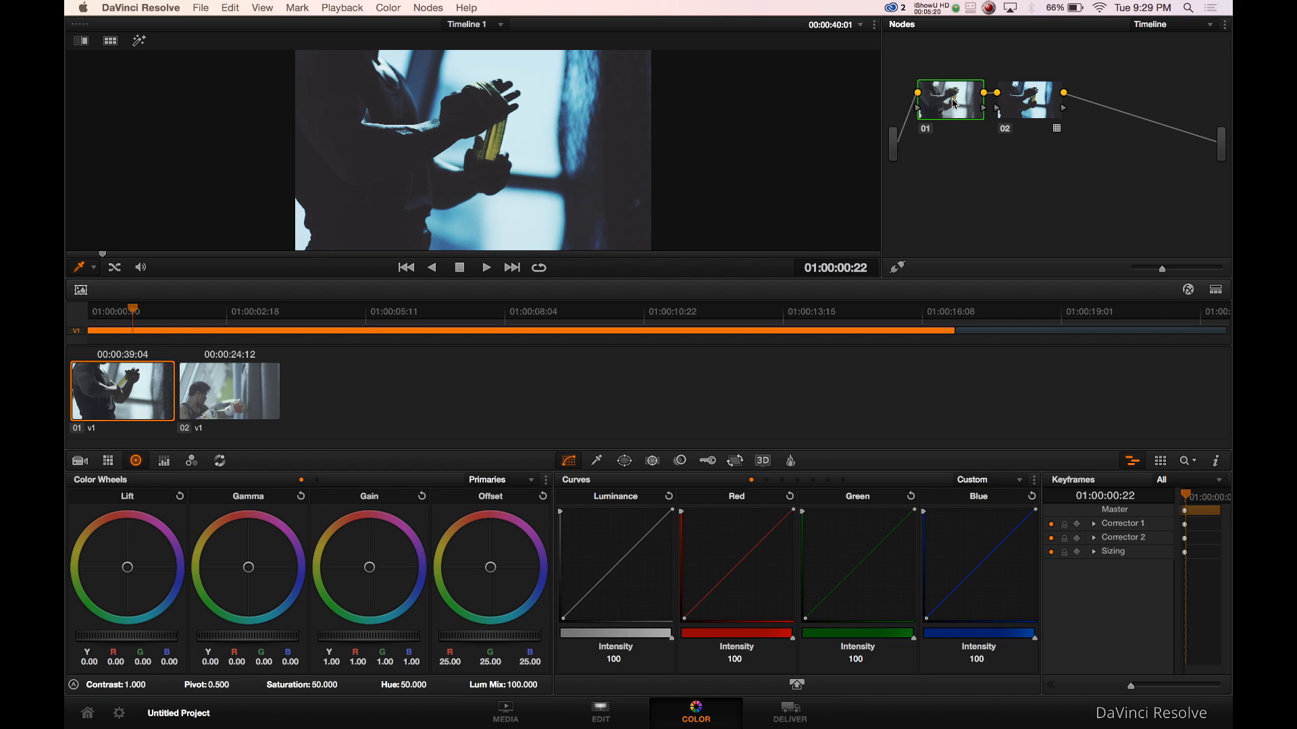
- Expand and close the enlarged curves editor twice to check its layout
left_click(797, 687)
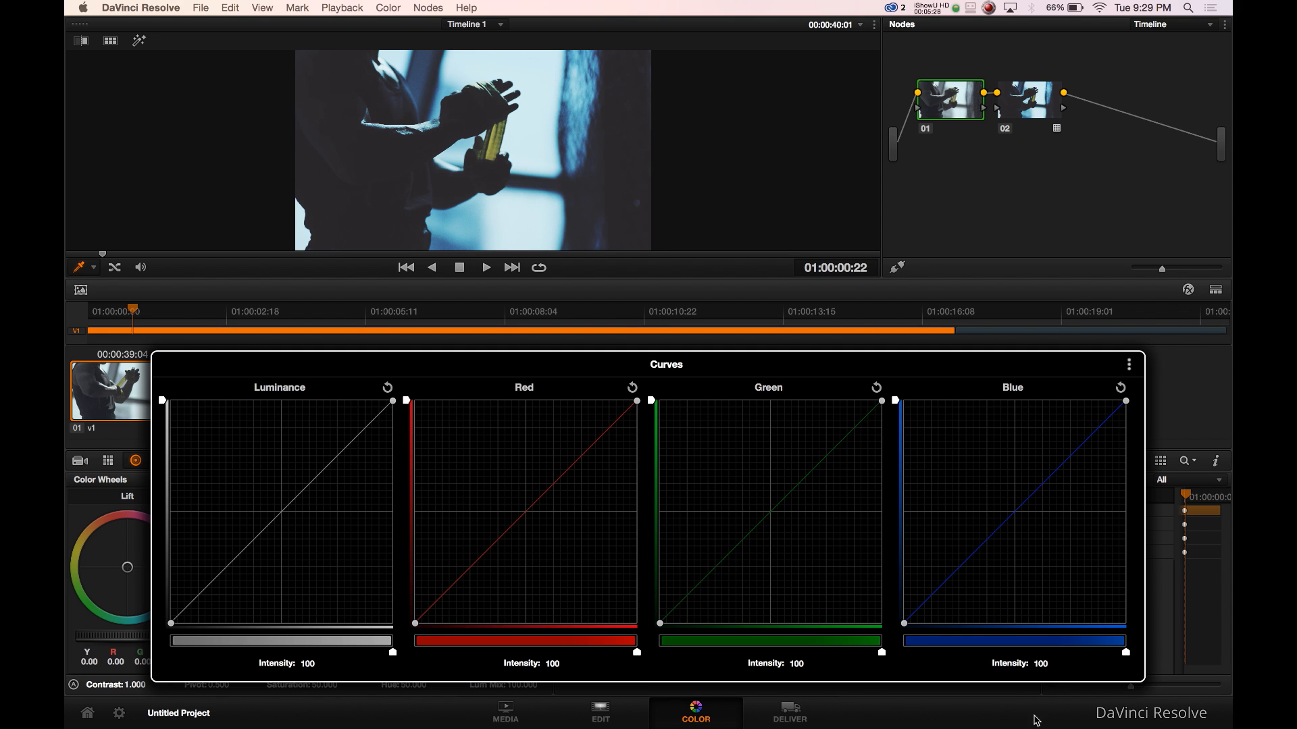
left_click(1071, 722)
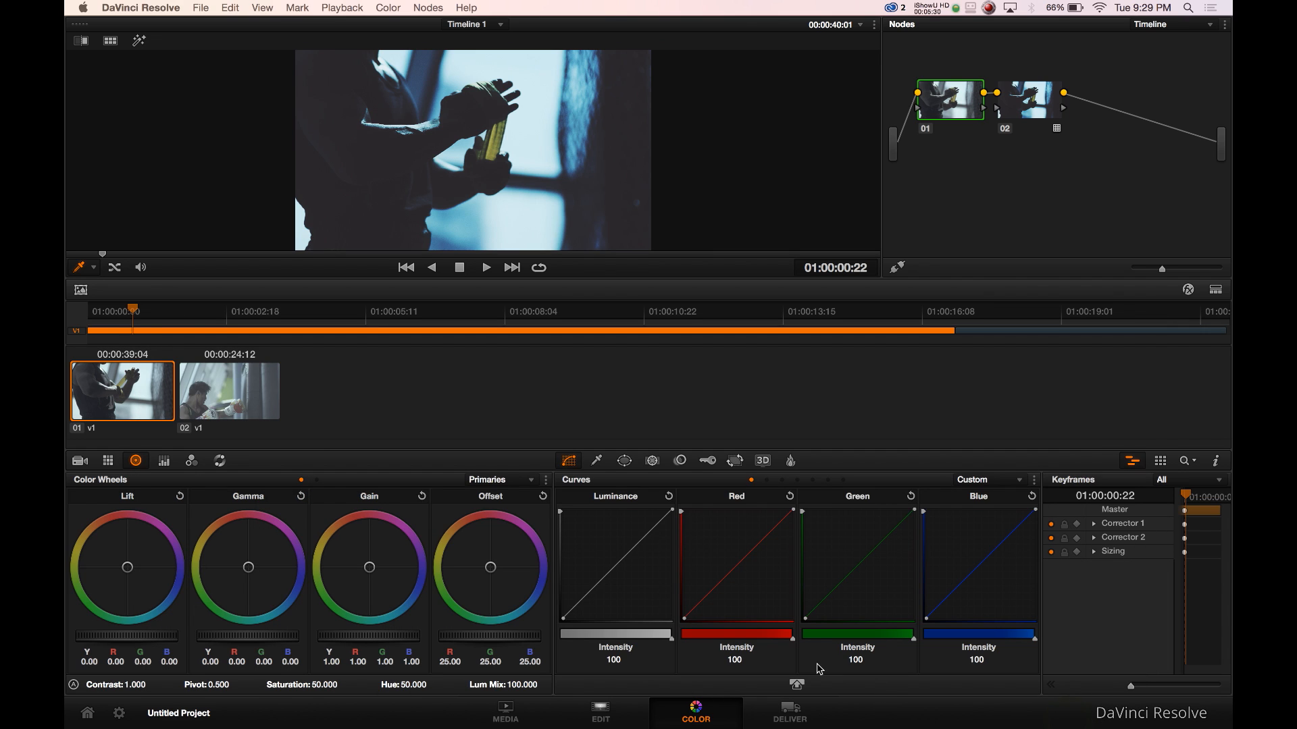
left_click(796, 683)
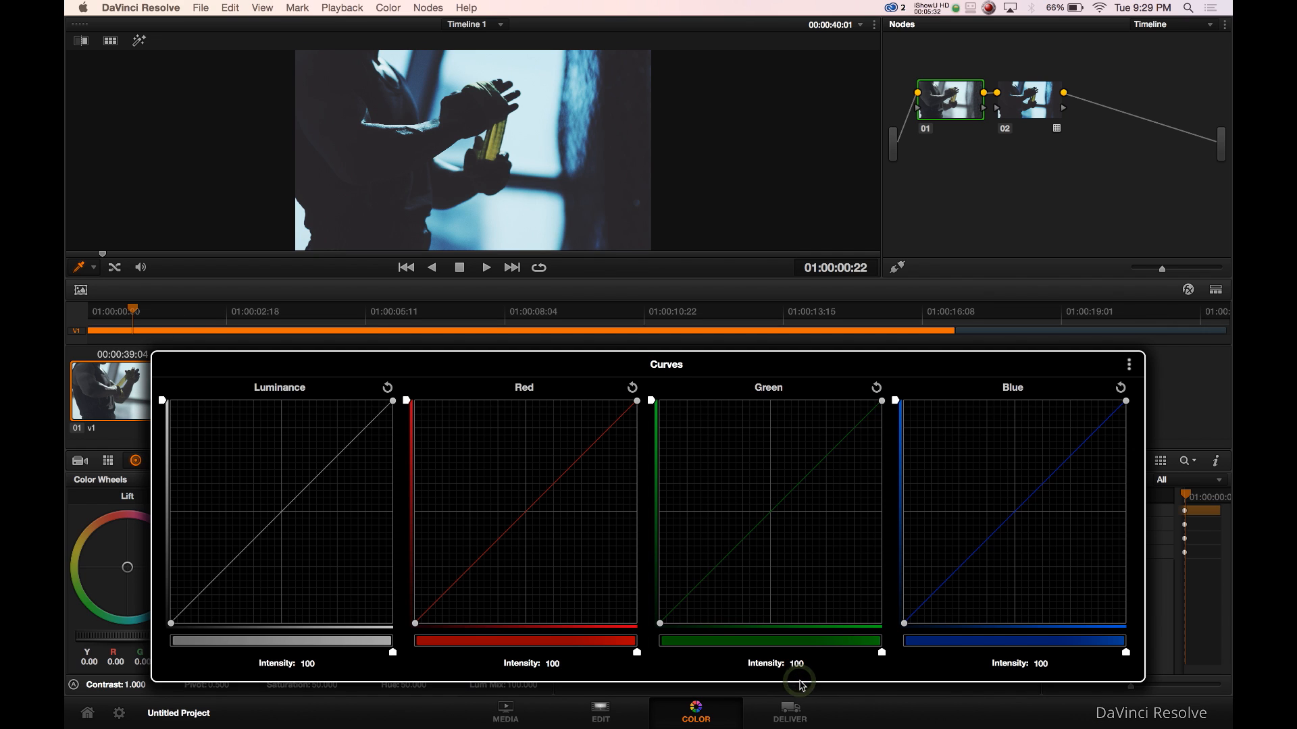
left_click(803, 685)
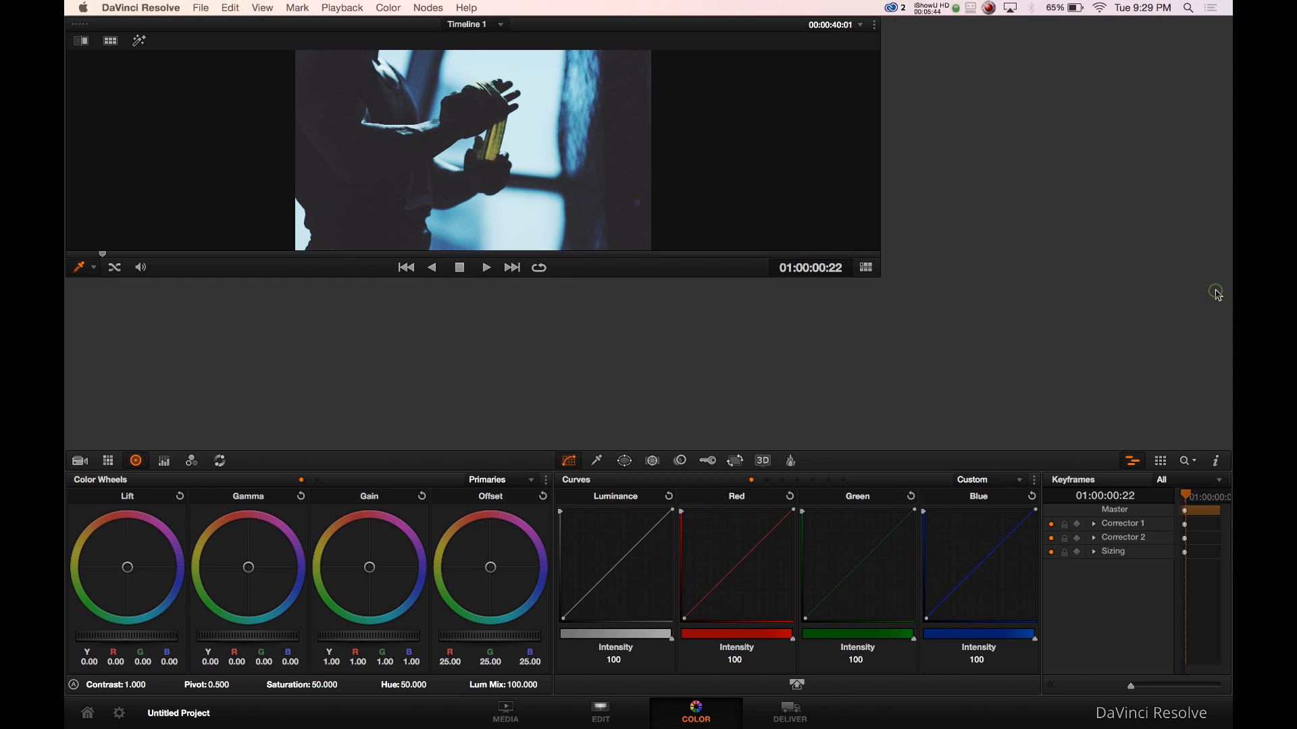
- Hide the clip timeline, enlarge the curves editor and lower and bend all ganged curves
left_click(1215, 290)
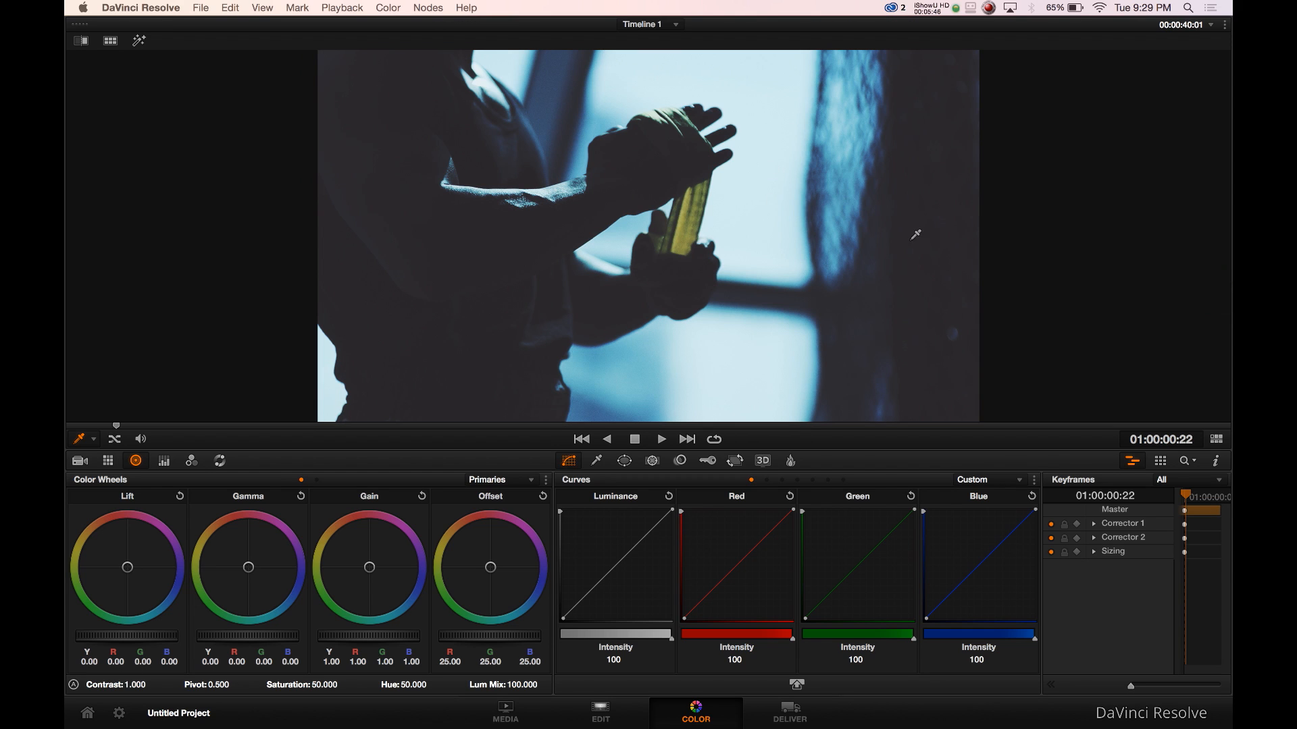
left_click(797, 685)
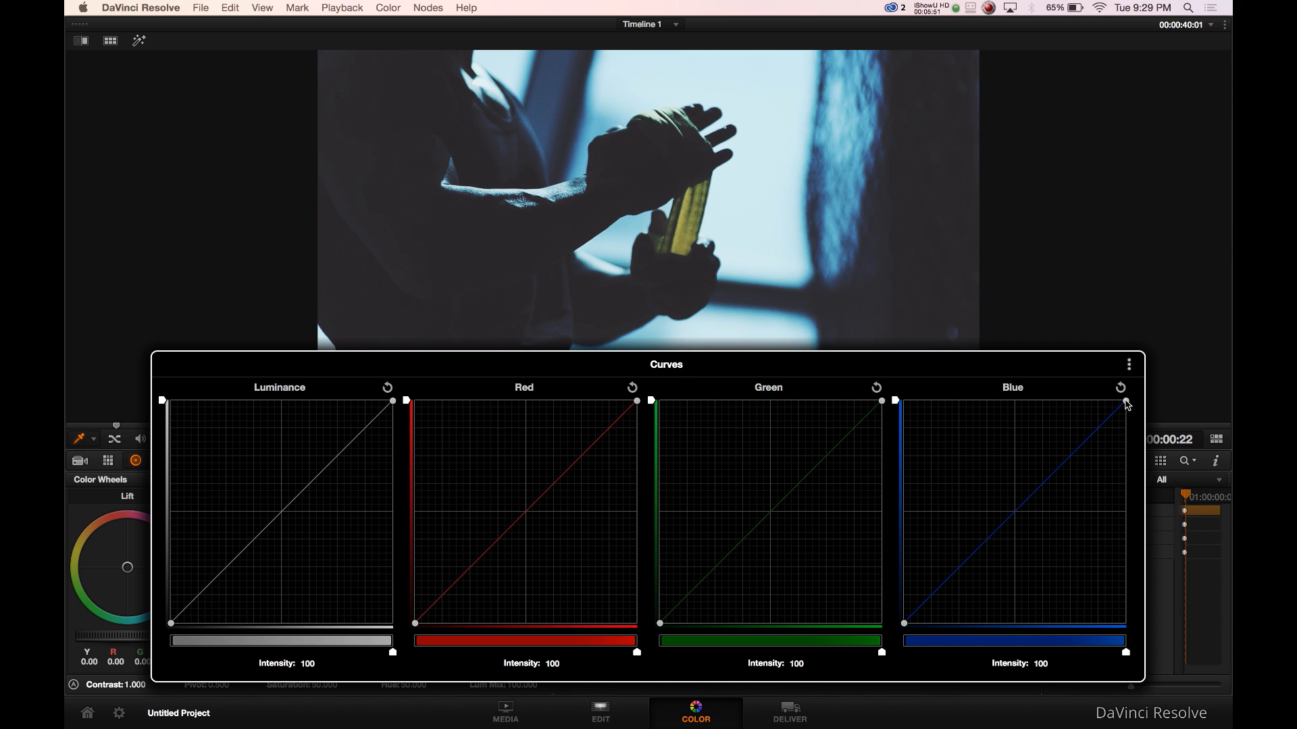
mouse_move(1125, 401)
left_mouse_down()
mouse_move(1125, 502)
mouse_move(1124, 474)
left_mouse_up()
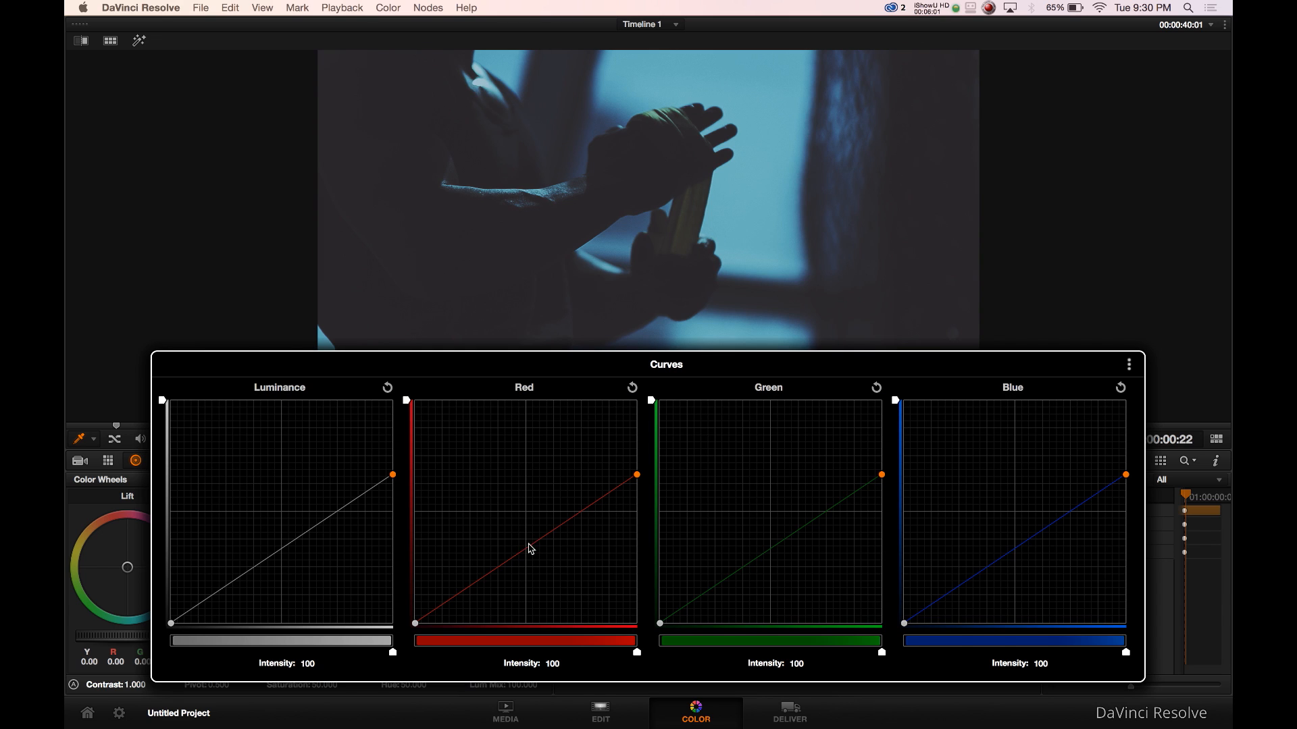
mouse_move(528, 543)
left_mouse_down()
mouse_move(534, 563)
mouse_move(504, 517)
mouse_move(529, 543)
left_mouse_up()
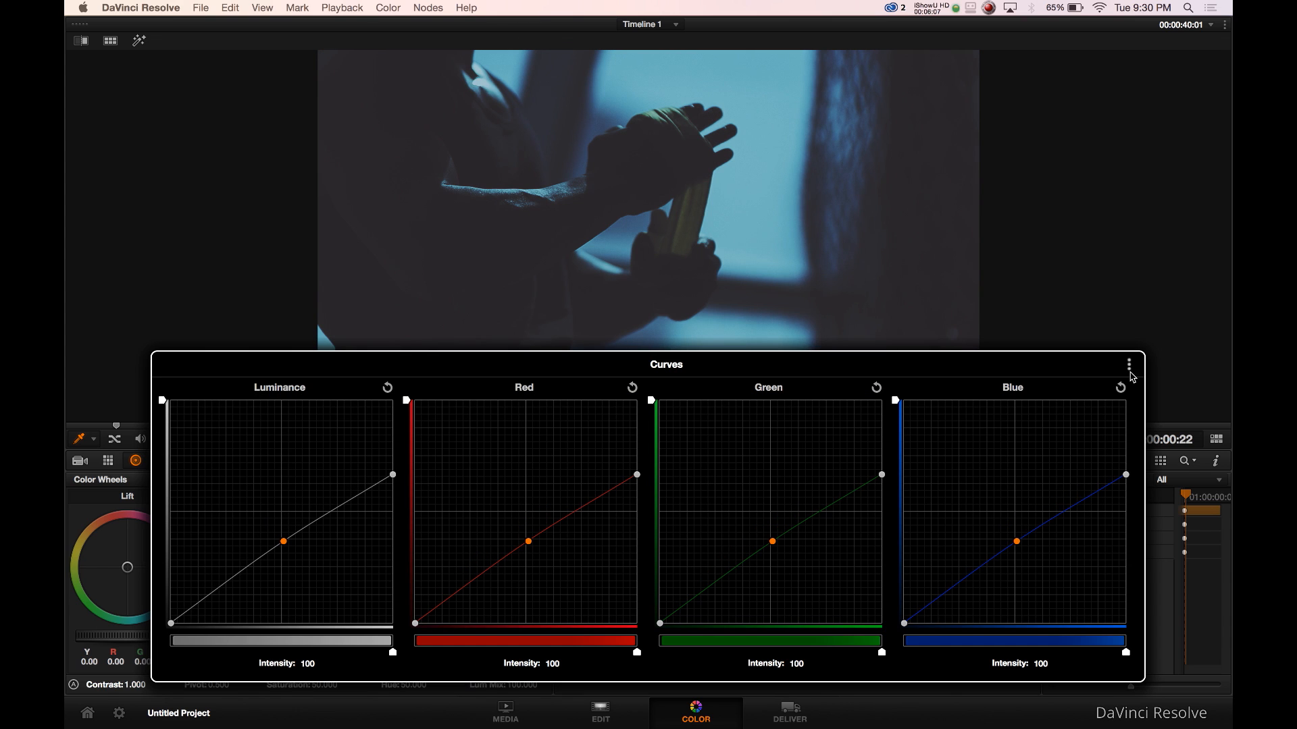
- Reset all curves to straight diagonals and bring up the curve linking options
left_click(1129, 365)
left_click(1175, 399)
left_click(1128, 365)
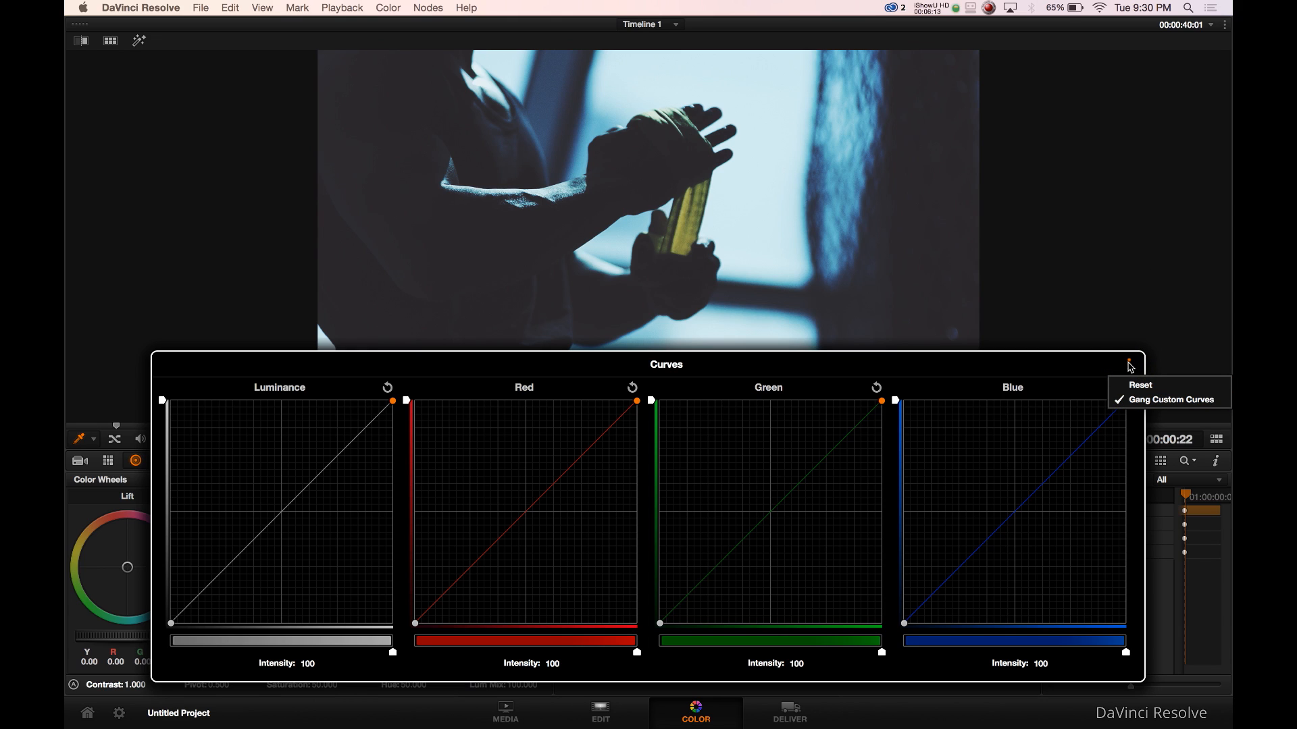
- Turn off Gang Custom Curves so each channel curve adjusts separately
left_click(1128, 365)
left_click(1129, 365)
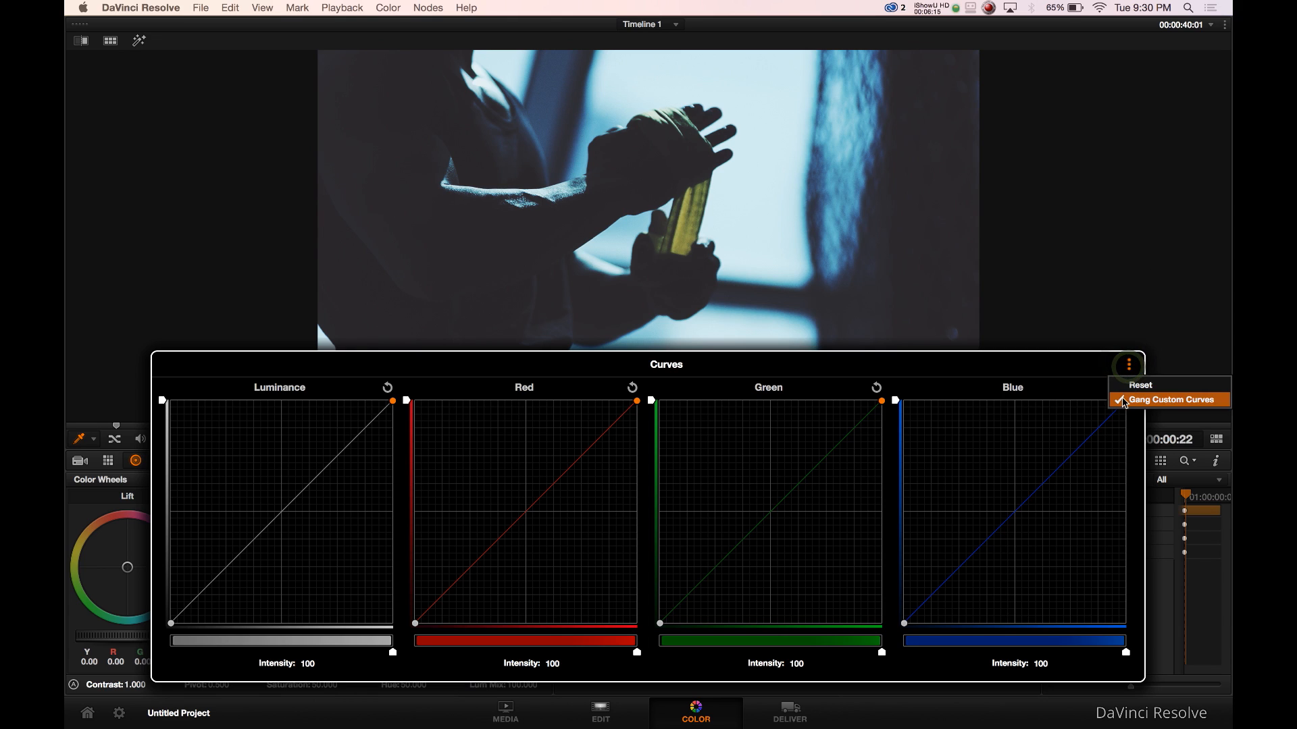
left_click(1121, 402)
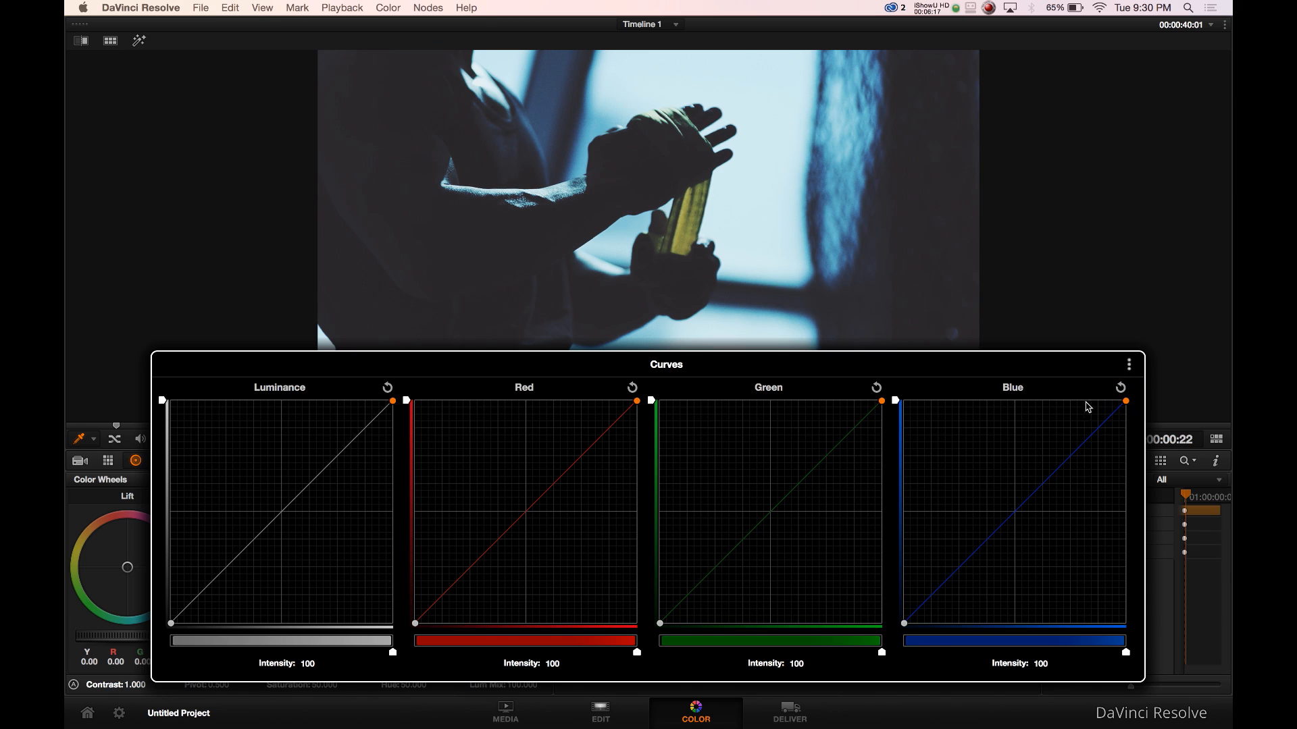
- Test the green curve alone by bending a point up, down and back up
left_click_drag(770, 506, 743, 474)
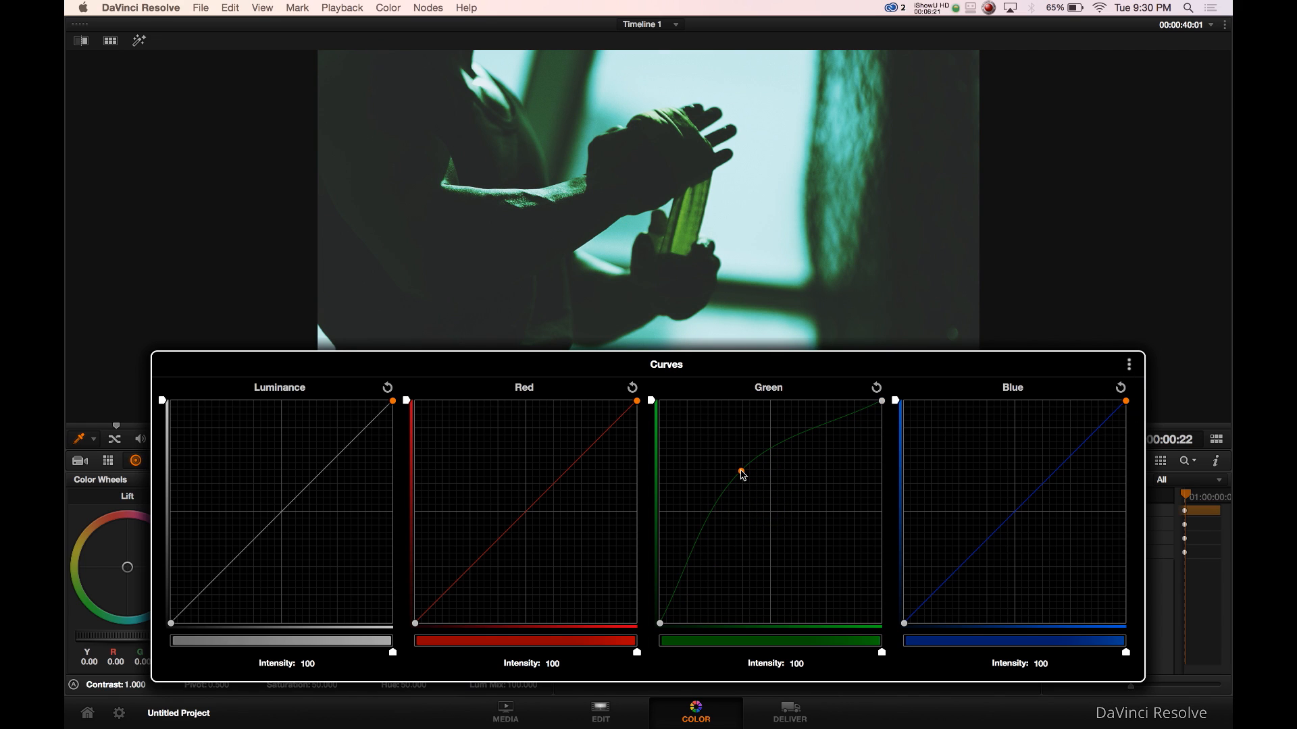
left_click_drag(742, 474, 803, 537)
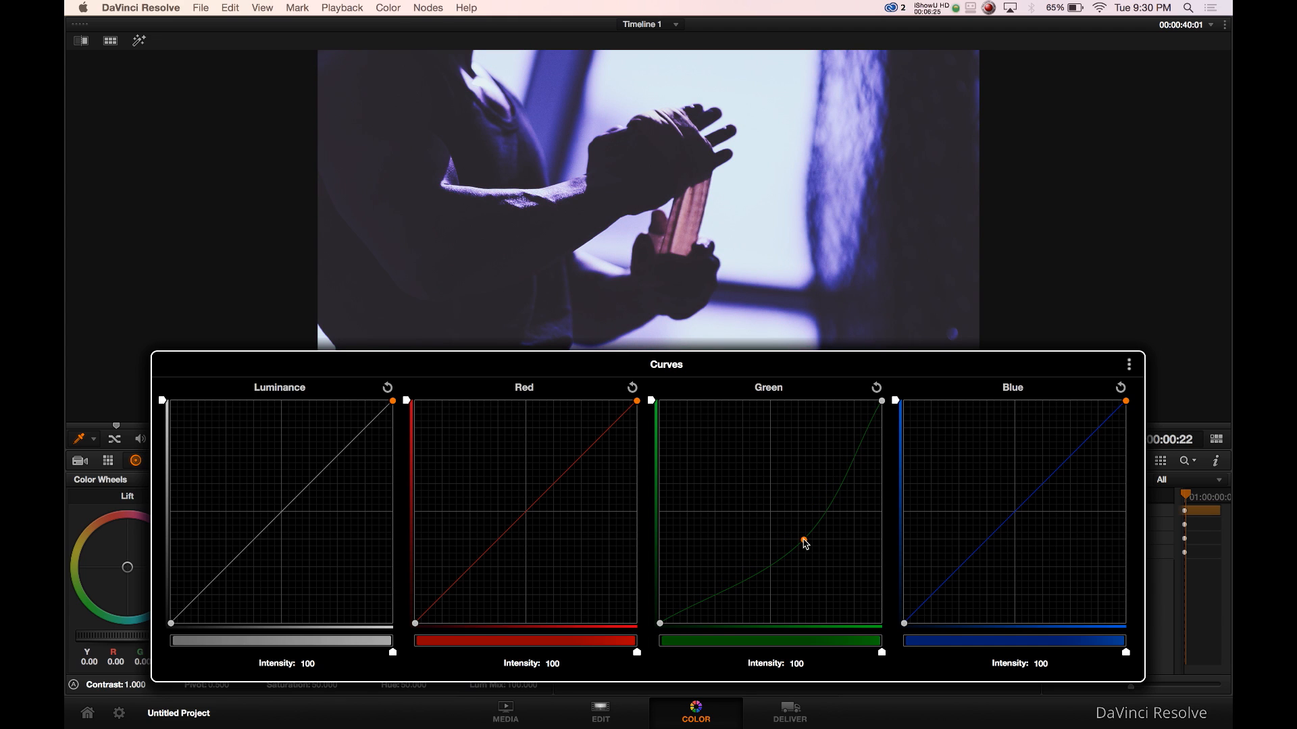
left_click_drag(804, 540, 709, 432)
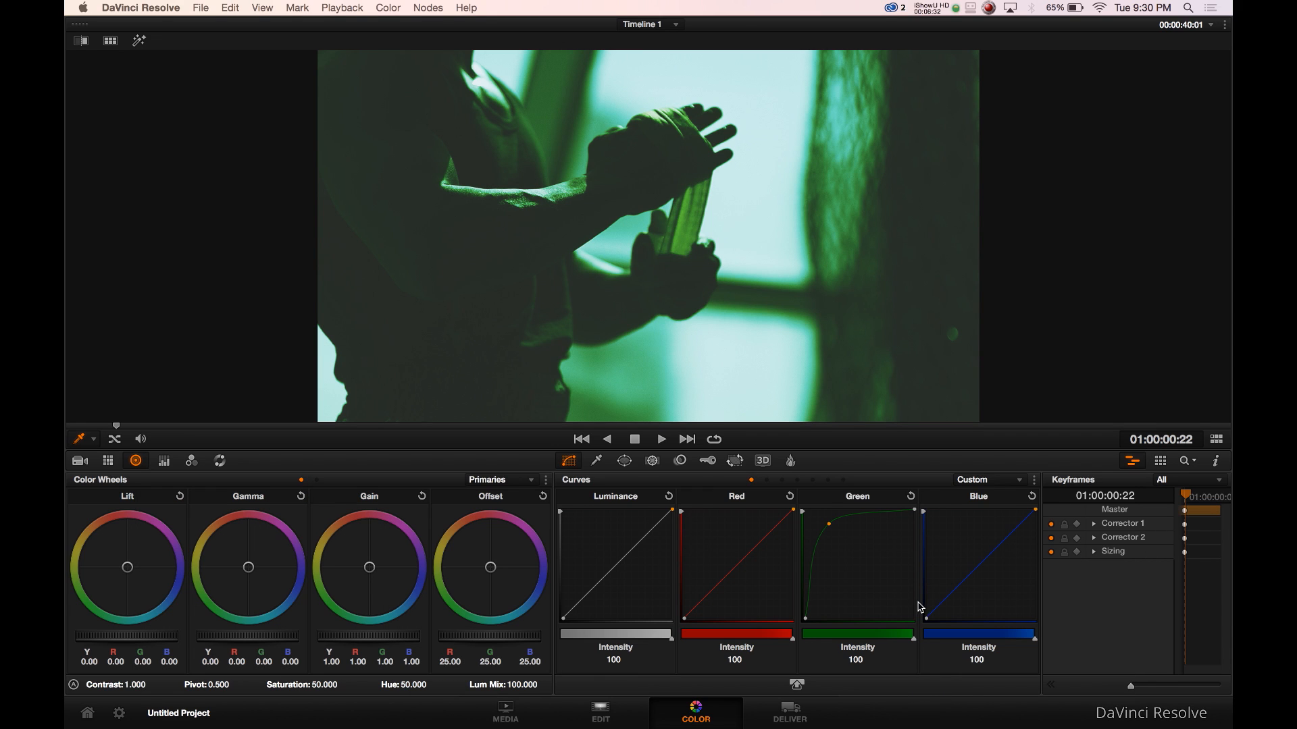
- Reset the green curve straight and enlarge the curves into the floating editor
left_click(910, 496)
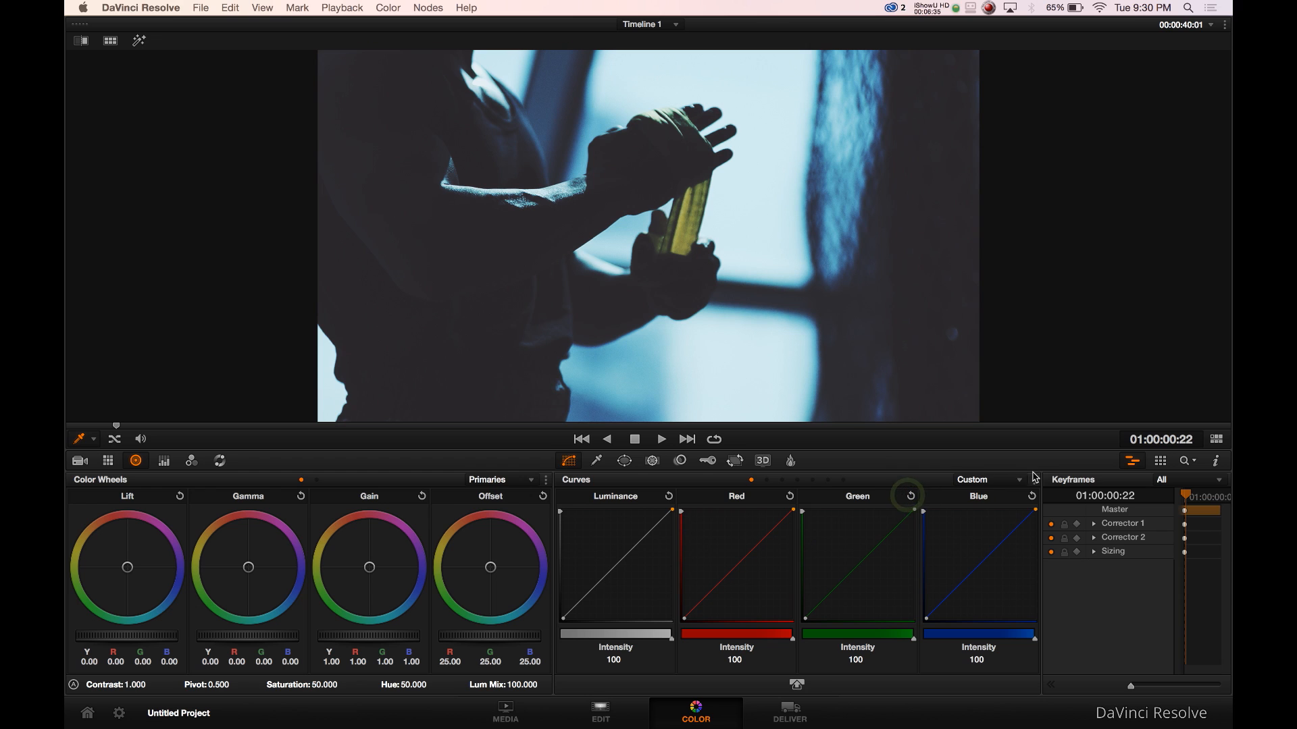
left_click(800, 685)
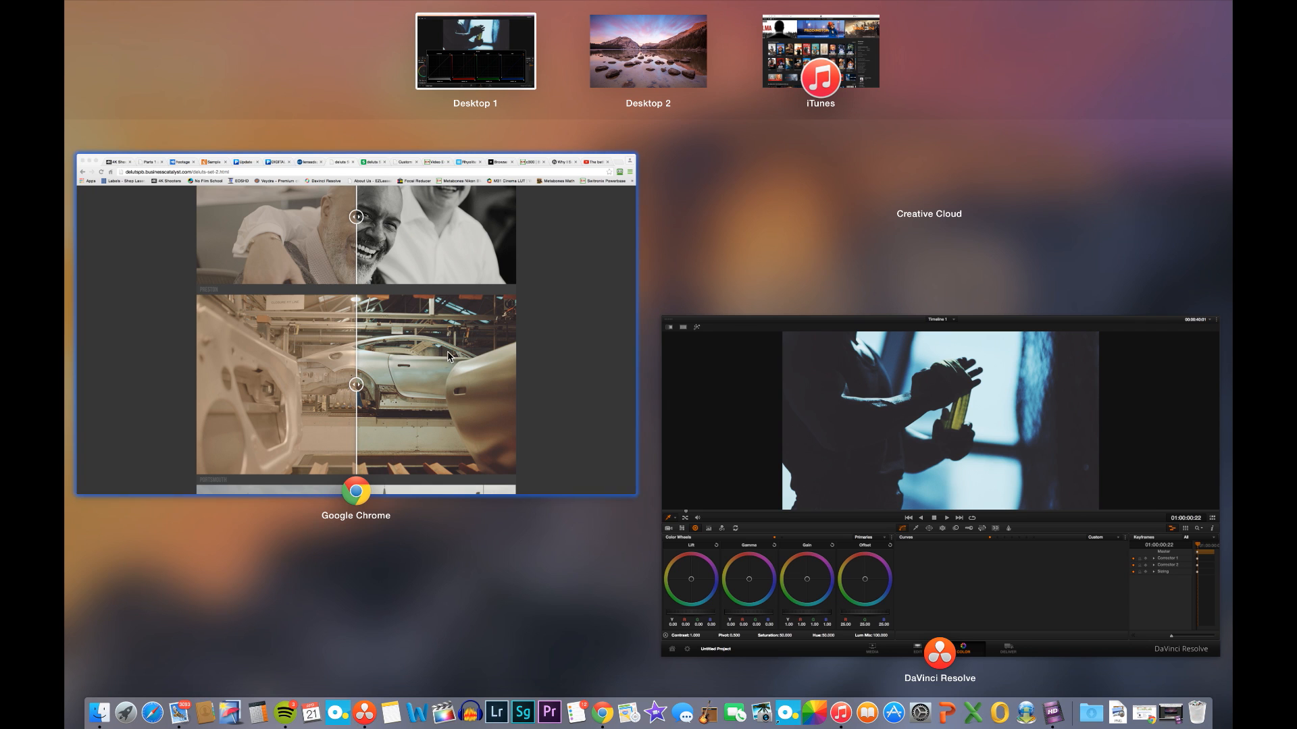
left_click(727, 399)
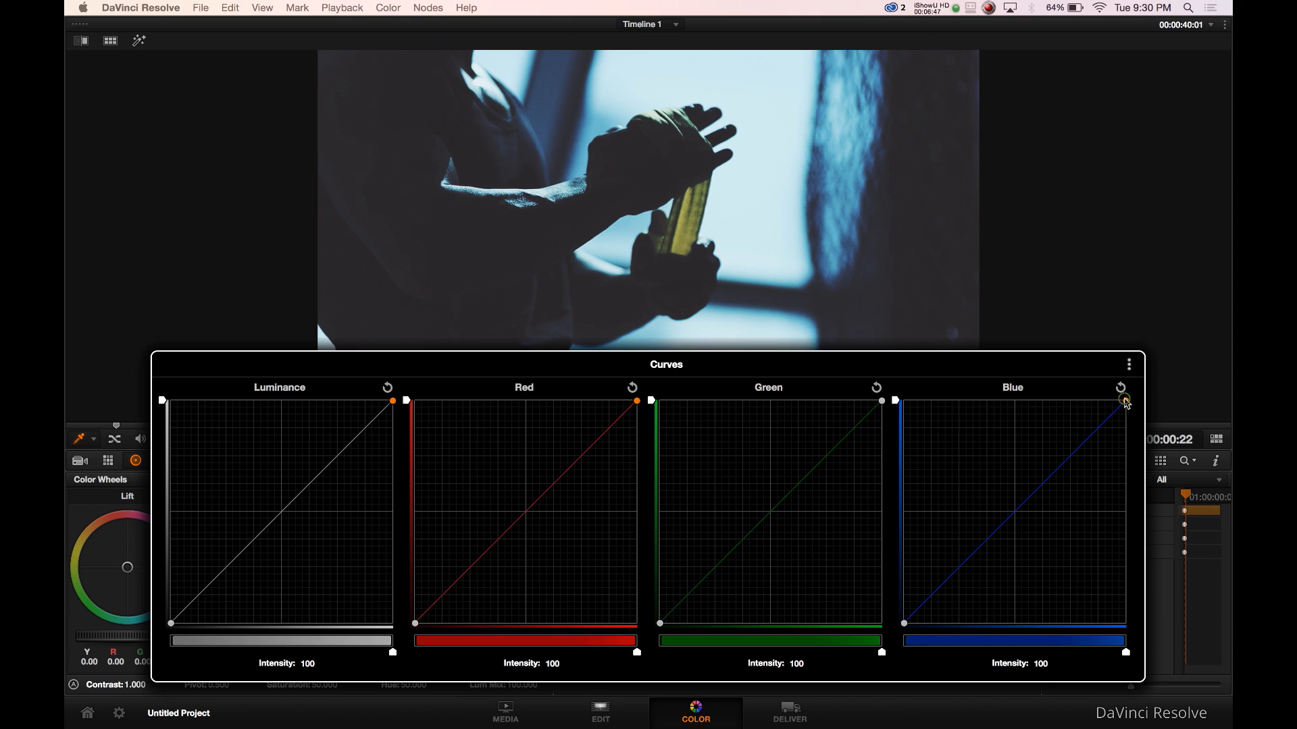
- Lower the blue curve's top endpoint to take blue out of the highlights, easing it partway back
left_click_drag(1125, 401, 1125, 451)
left_click_drag(1124, 454, 1122, 517)
left_click_drag(1123, 517, 1123, 466)
- Try upper and lower points on the luminance curve, then reset it straight
left_click_drag(340, 458, 330, 448)
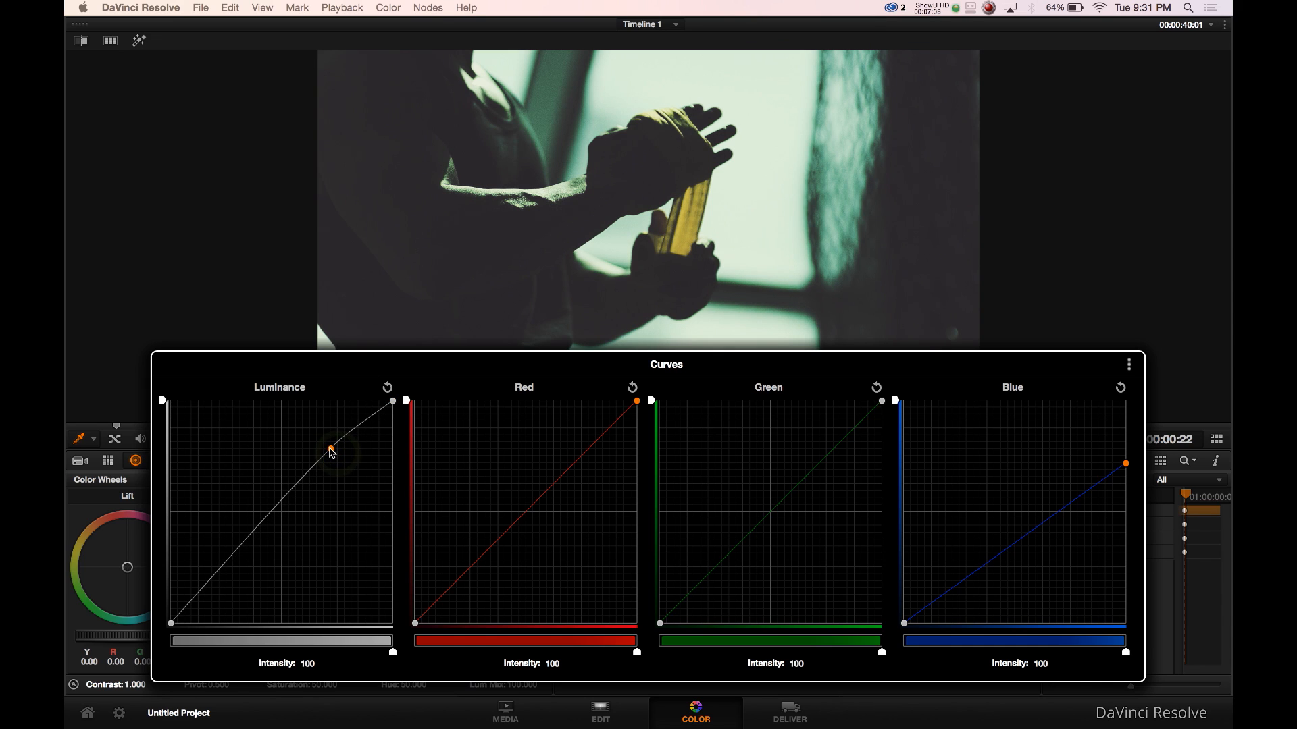
left_click_drag(220, 570, 232, 581)
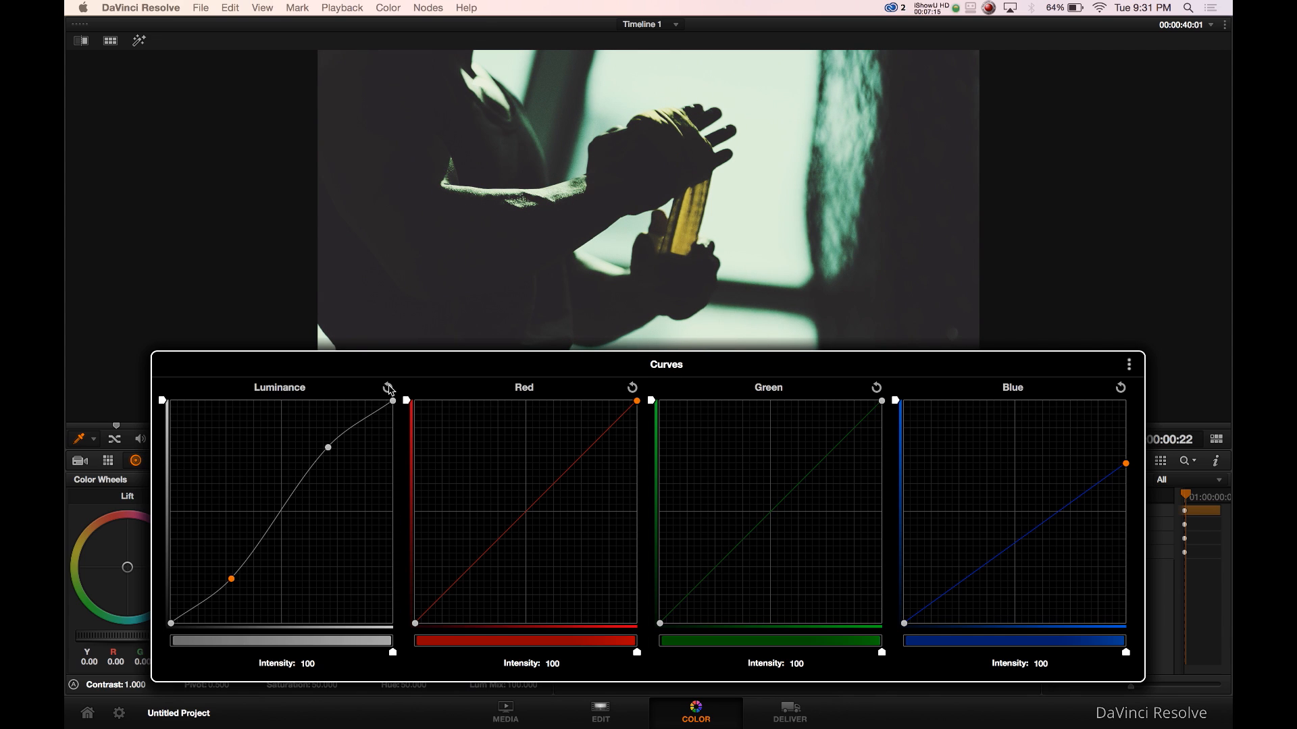
left_click(388, 387)
- Shape a reverse S on luminance: upper point pulled down slightly, lower point lifting the shadows
left_click(341, 455)
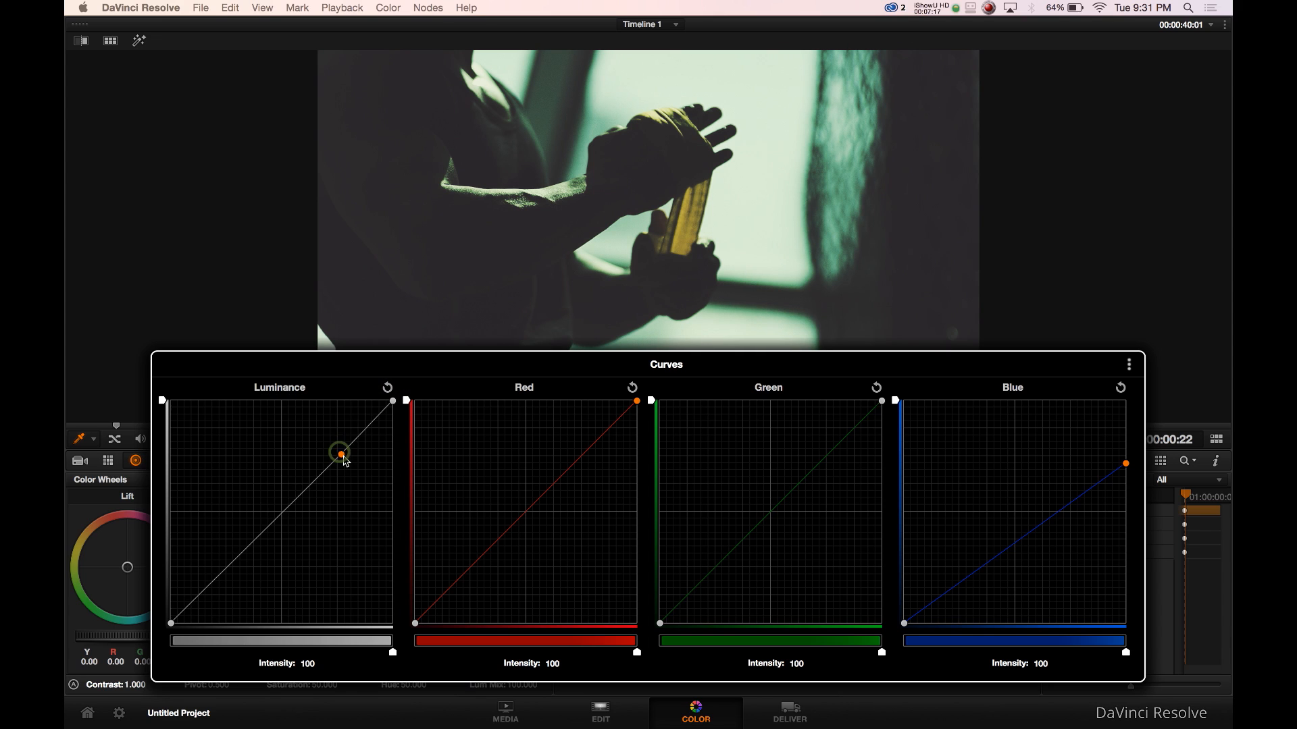
left_click_drag(341, 455, 348, 463)
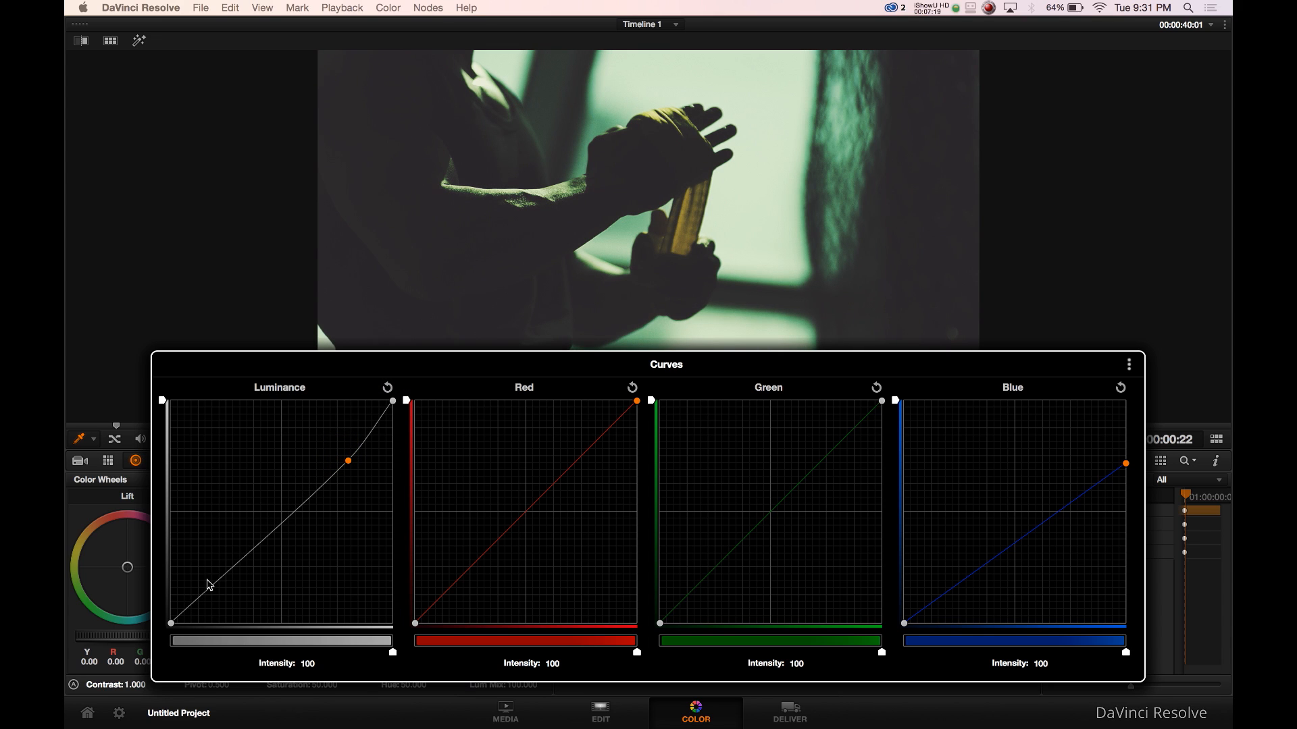
left_click_drag(223, 581, 216, 565)
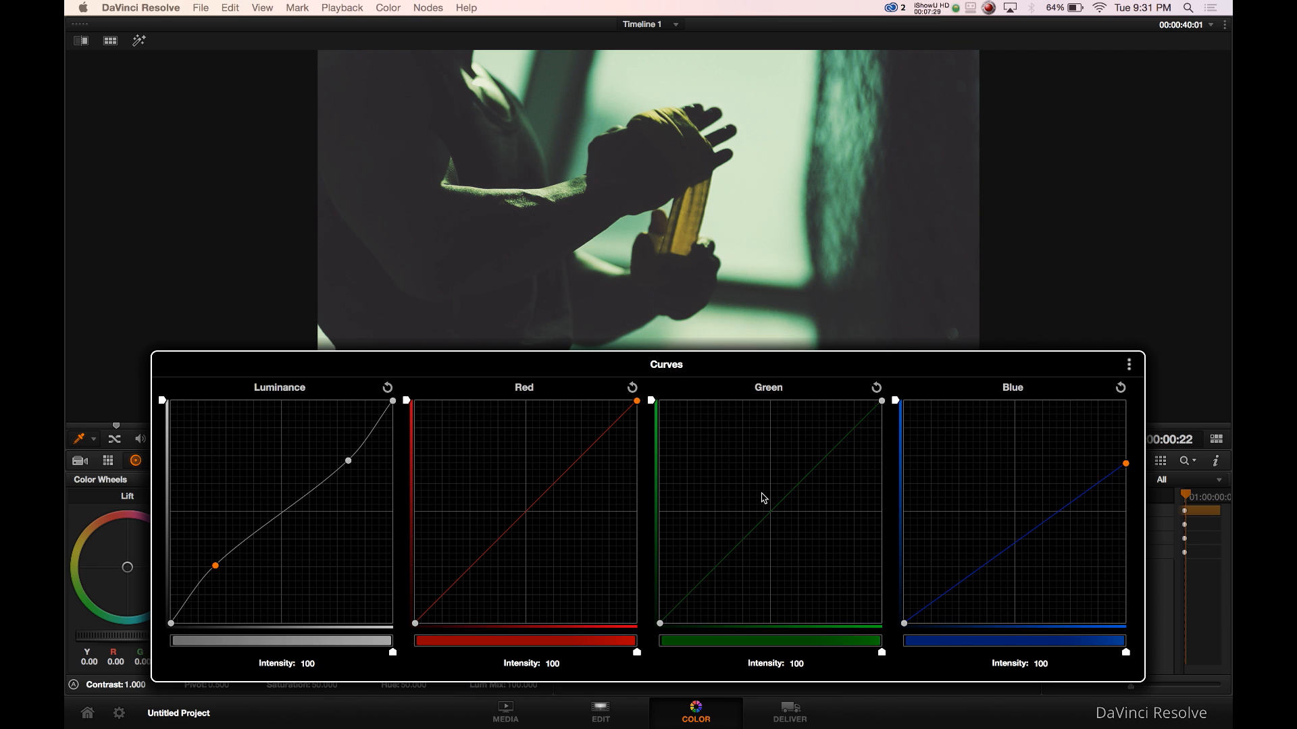
- Compare with the reference, then add a green midpoint and dip it slightly
key("F3")
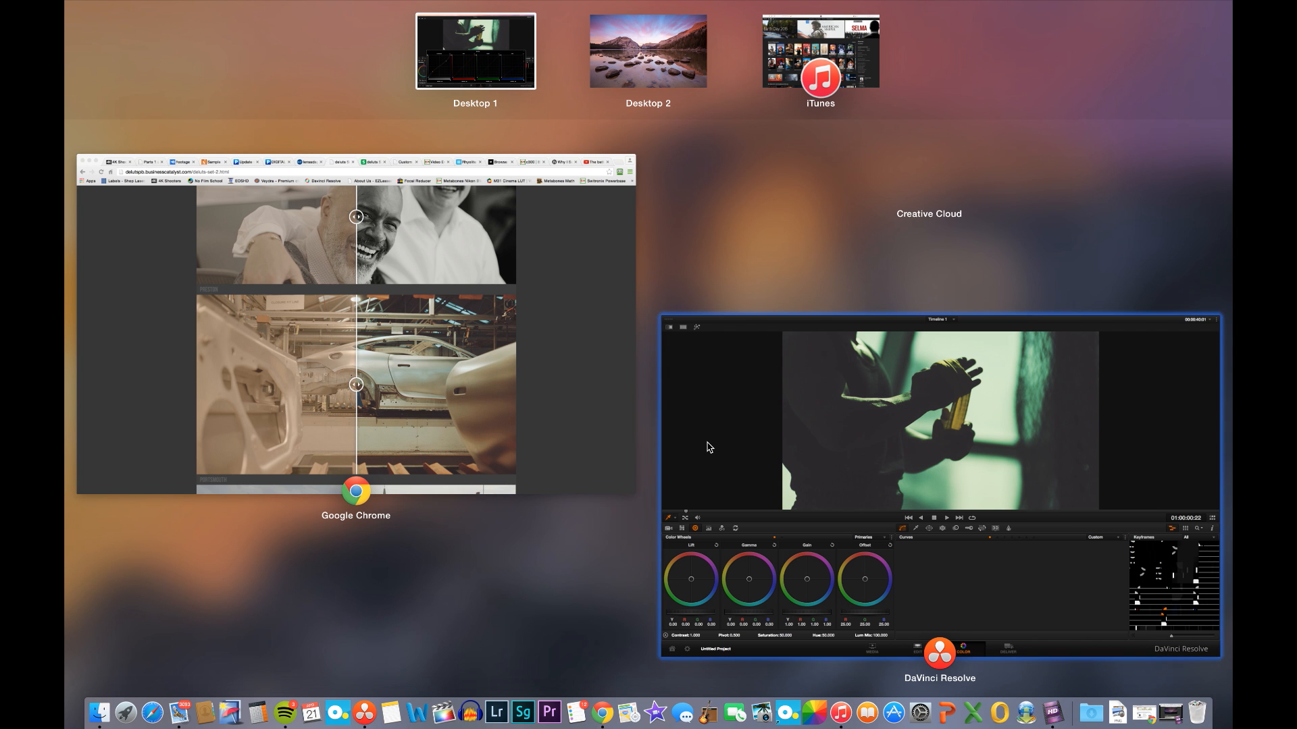
left_click(708, 446)
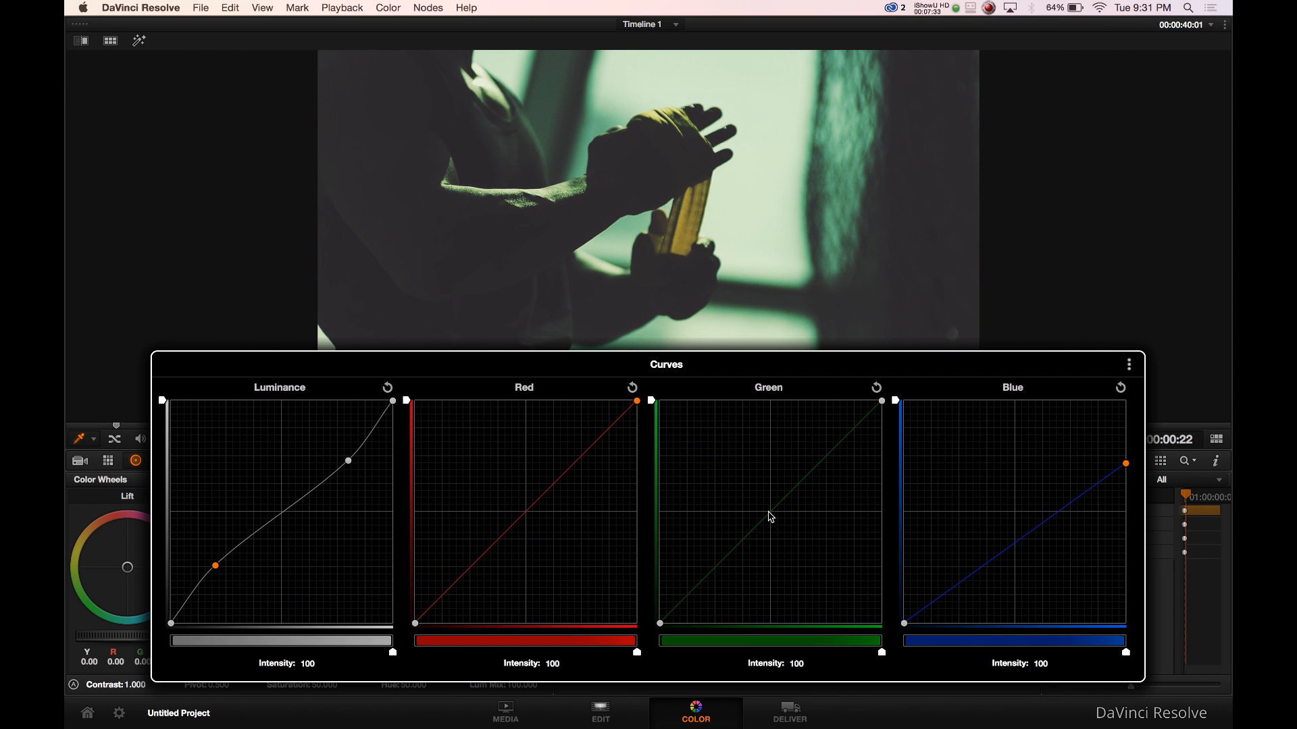
left_click(773, 519)
left_click_drag(777, 523, 779, 527)
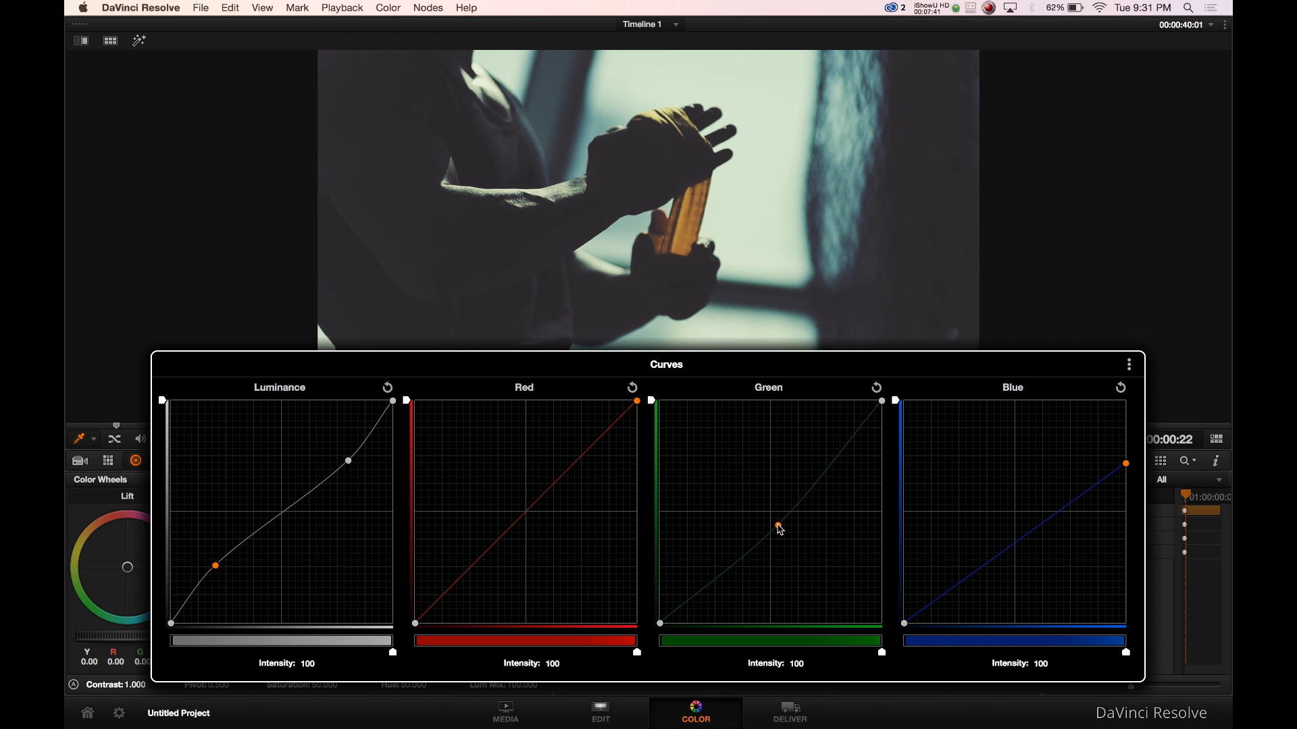
- Check the reference again and pull the blue curve's top end slightly lower
key("F3")
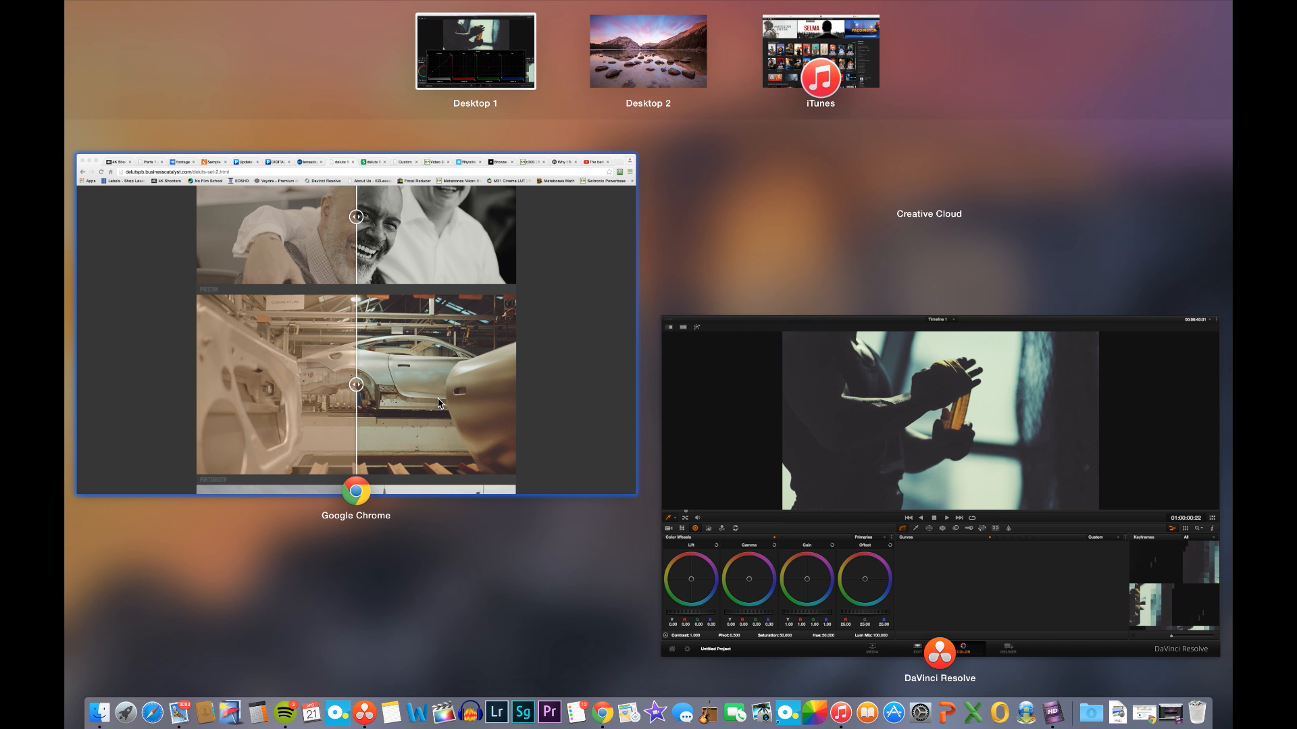
left_click(710, 426)
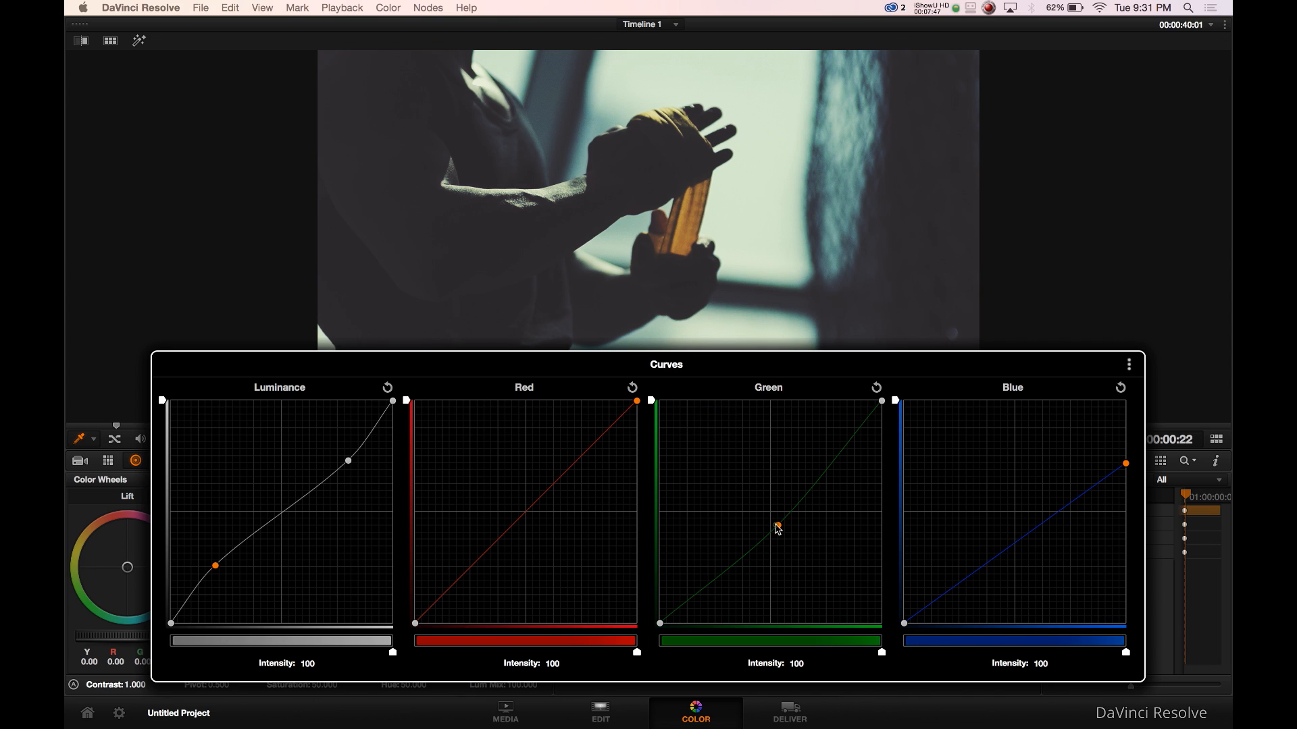
left_click(777, 525)
left_click_drag(1125, 464, 1127, 473)
key("F3")
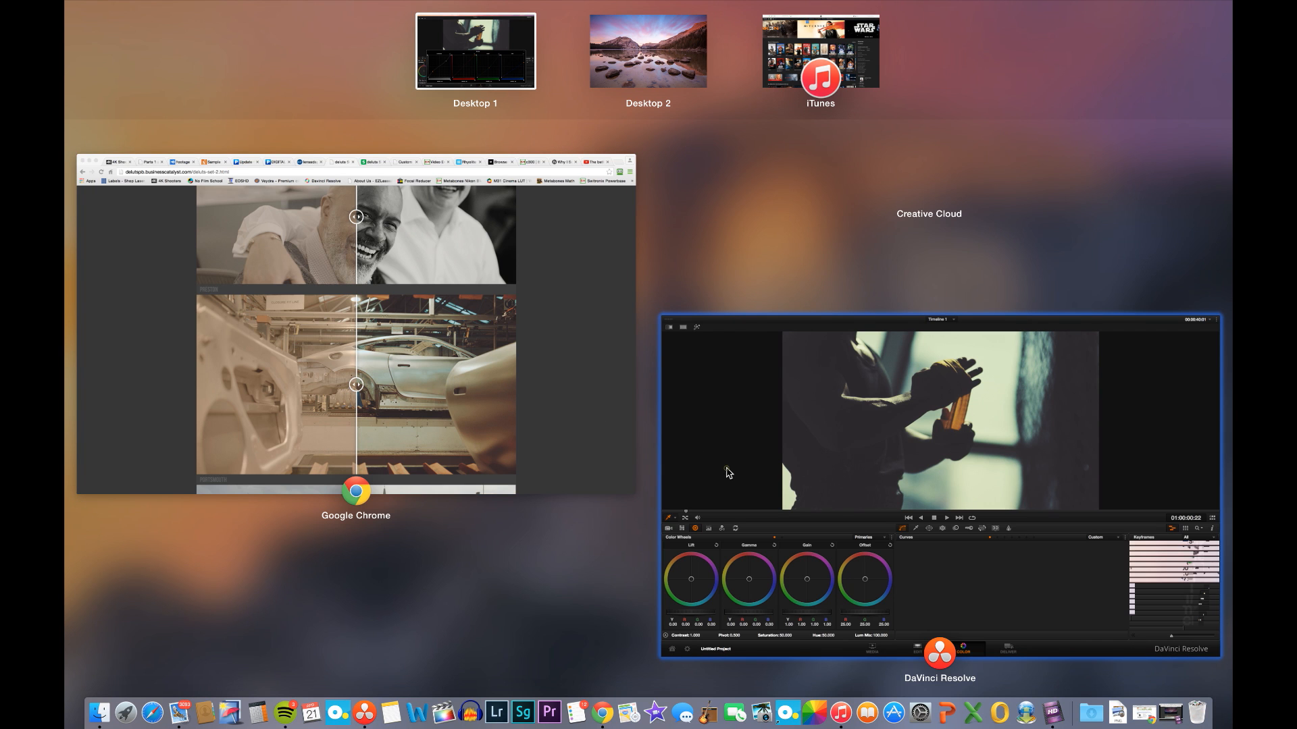
- Lower the blue top end a bit more and toggle node 01's grade off and on to compare
left_click(727, 472)
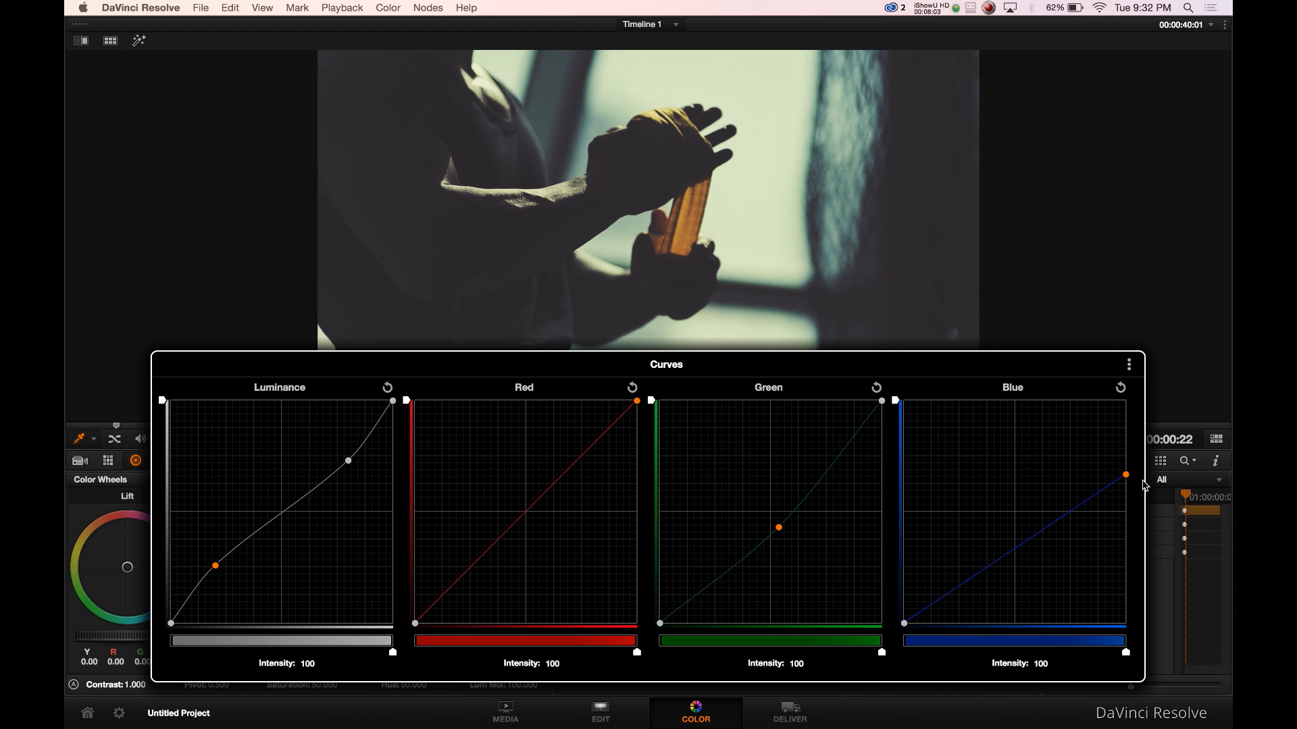
left_click_drag(1126, 477, 1127, 483)
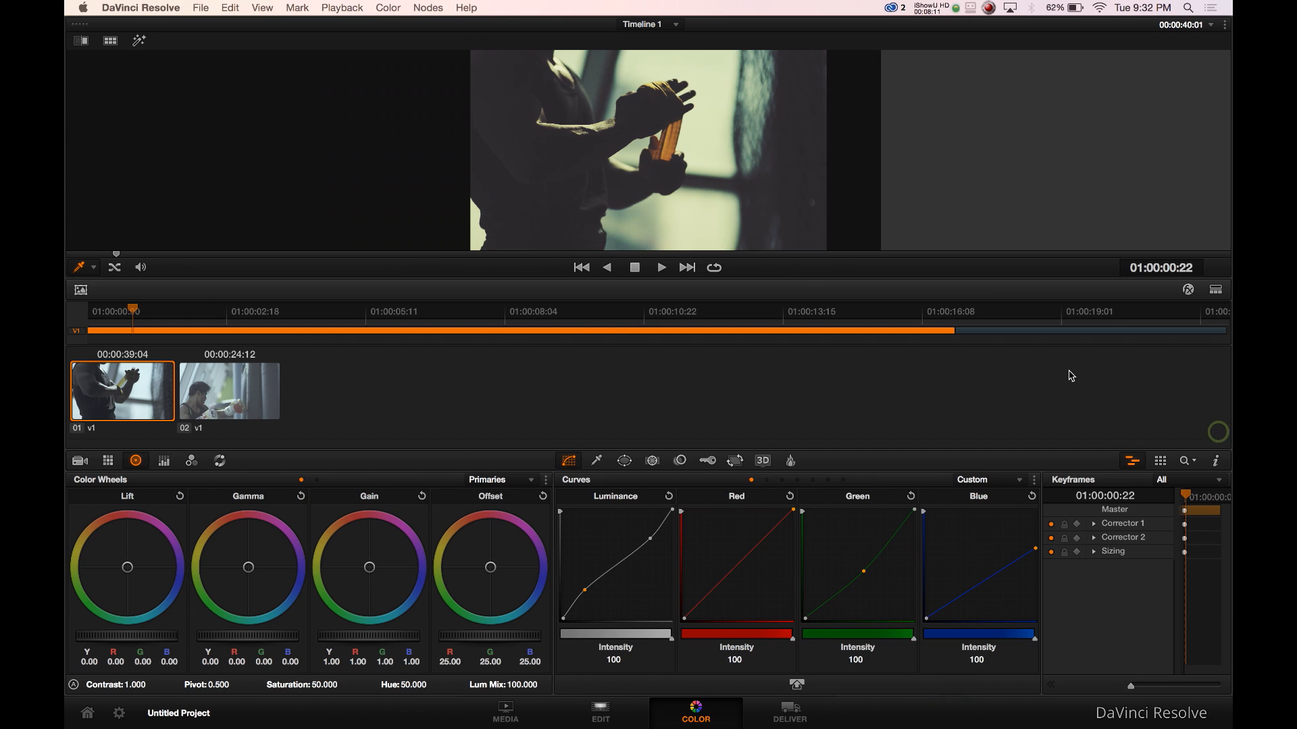
key("shift+n")
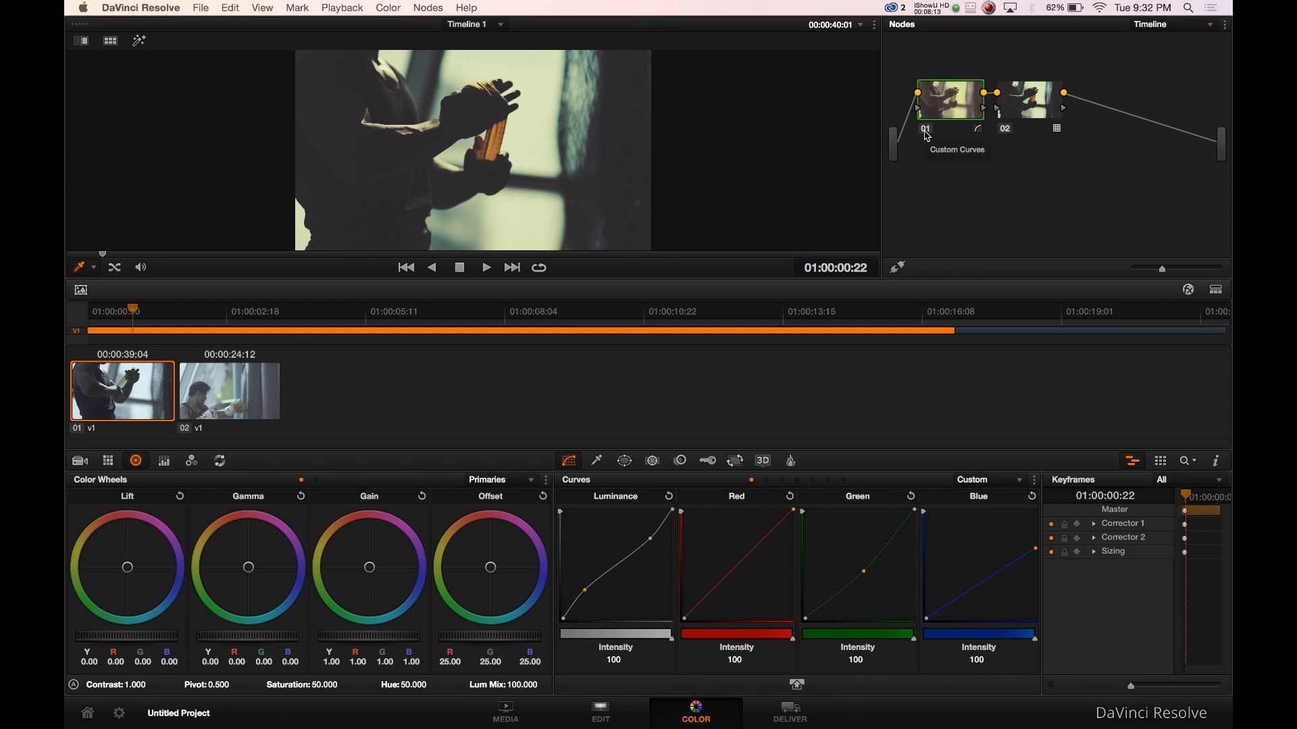
left_click(924, 129)
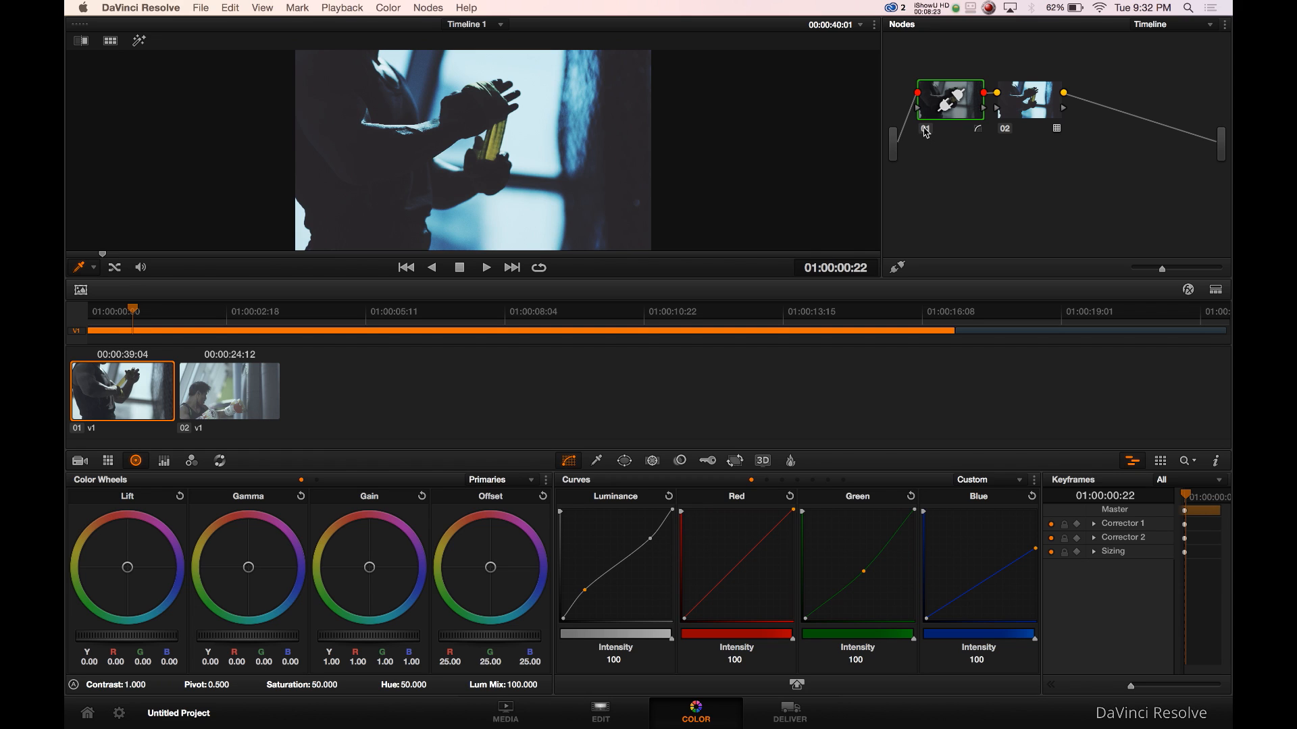
left_click(925, 130)
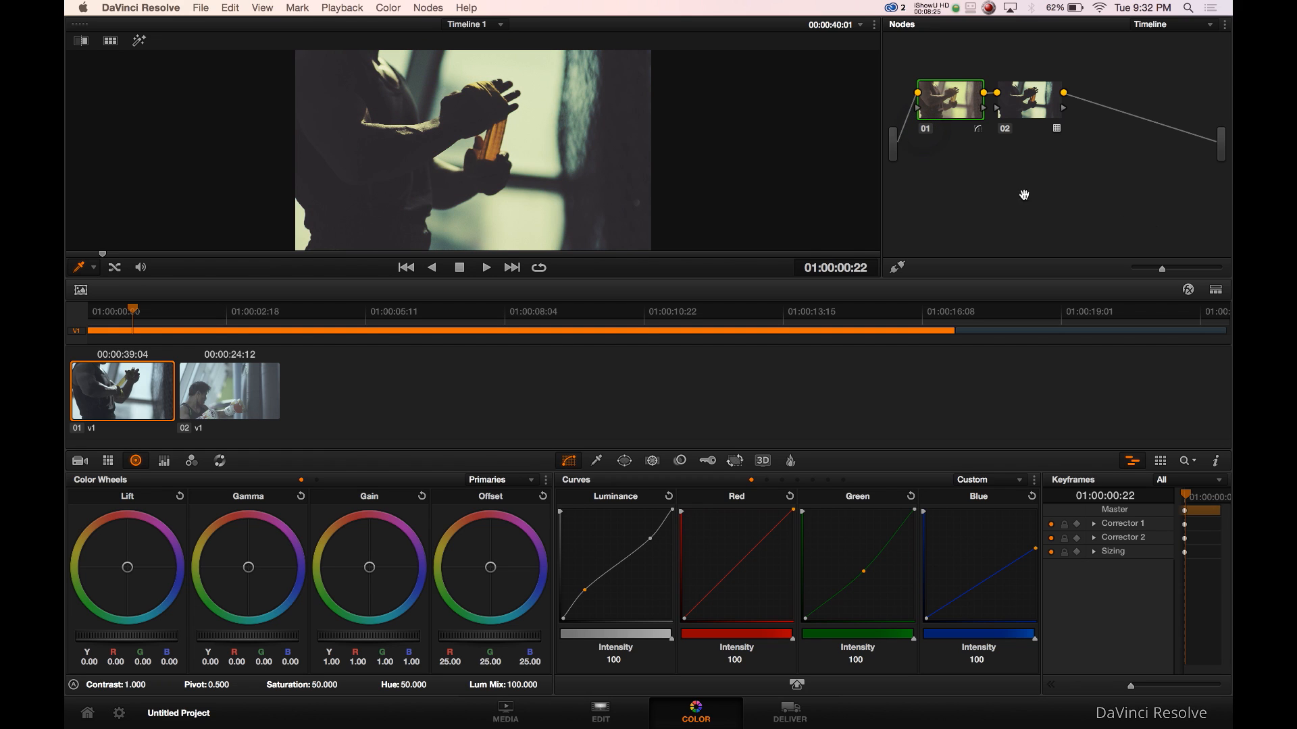
- Enlarge the viewer, check the reference, and bring the curves up in the floating editor
left_click(1218, 287)
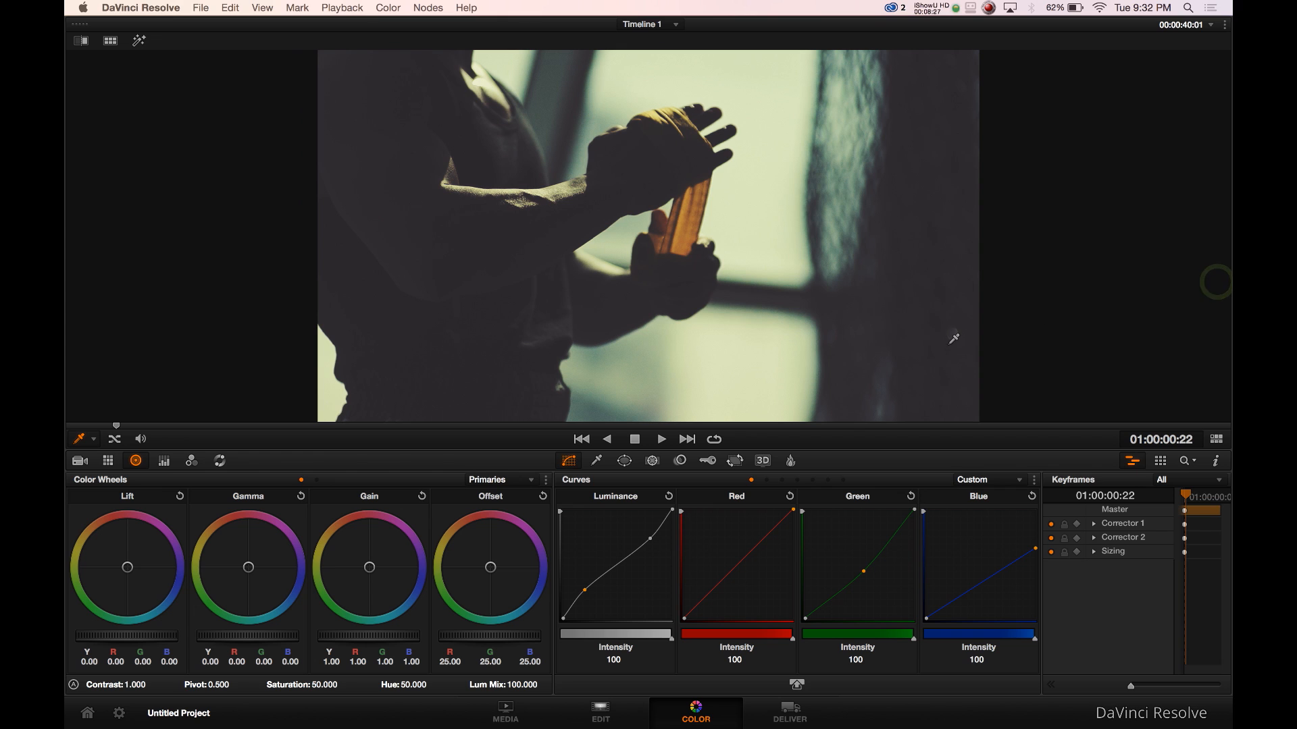
key("F3")
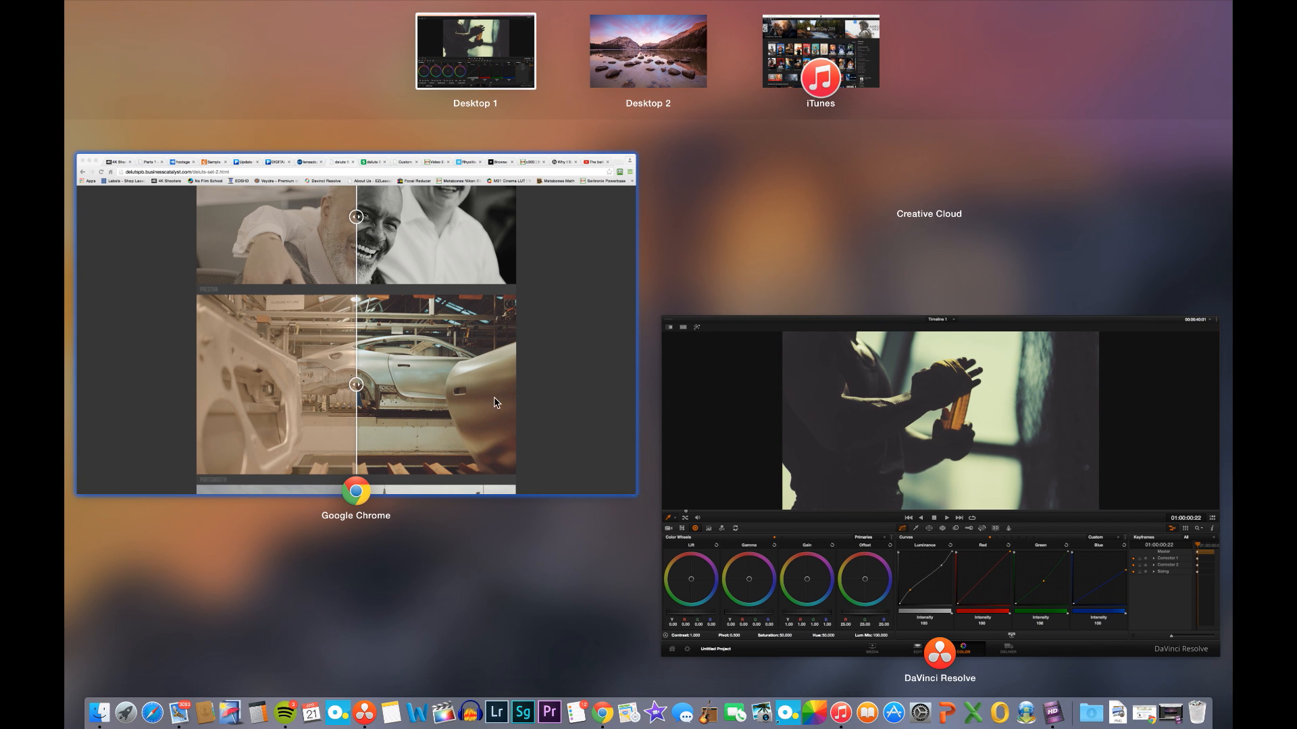
left_click(810, 426)
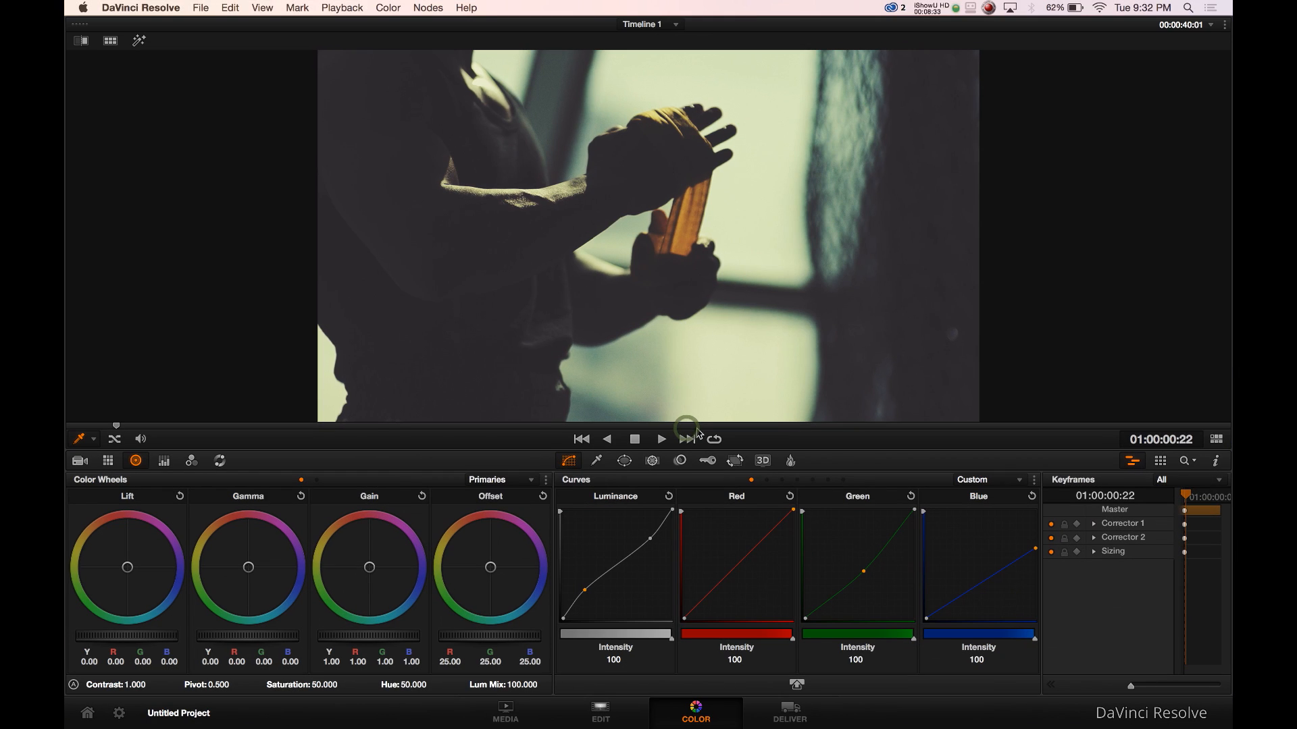
left_click(797, 684)
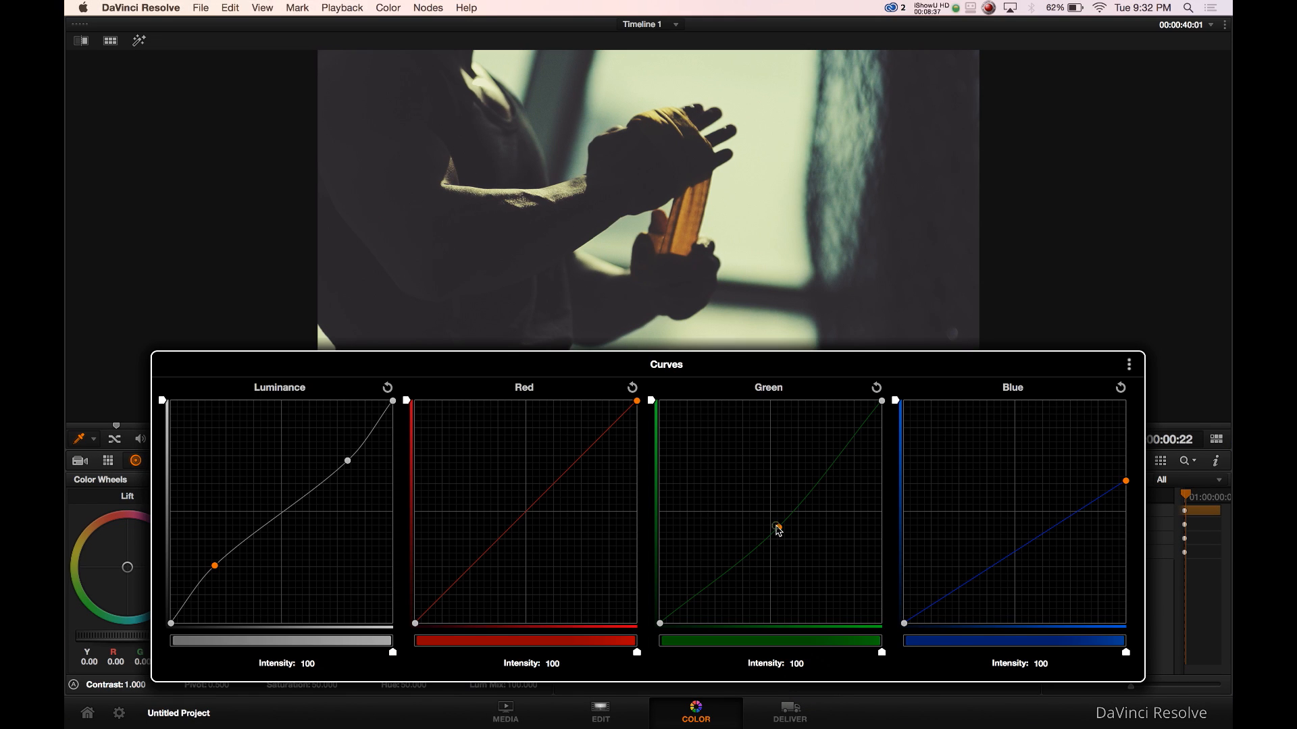
- Nudge the green midpoint and the blue curve's top end slightly lower
left_click(776, 528)
left_click_drag(777, 527, 780, 534)
left_click_drag(1125, 482, 1125, 489)
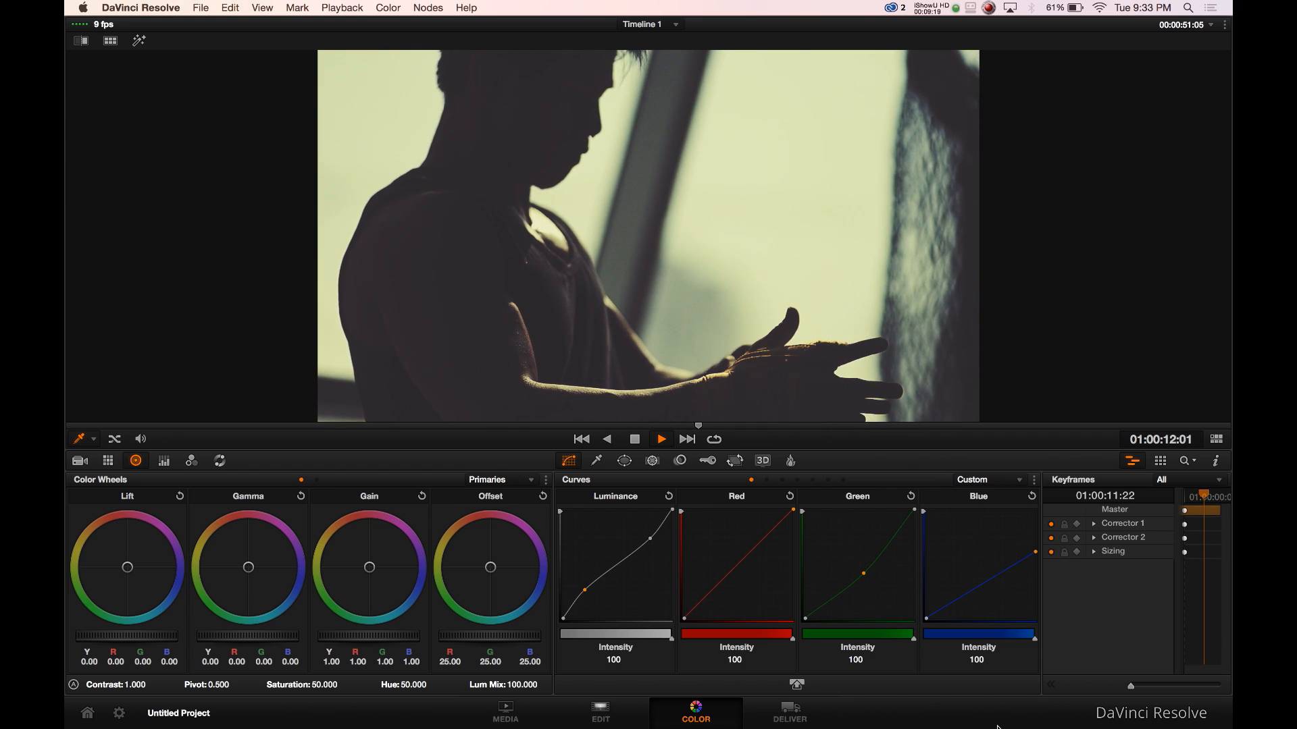
- Stop playback of the graded first clip partway through
key("space")
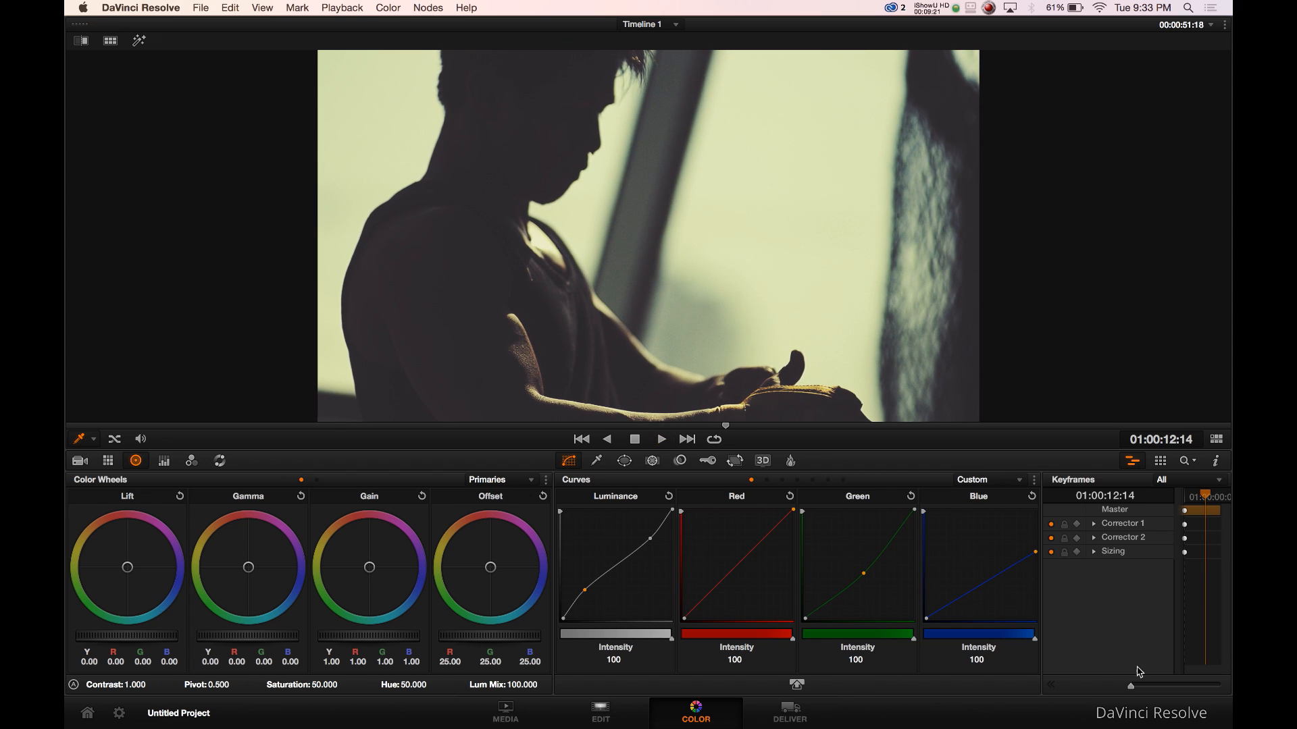
- Switch to clip 02, toggle node 01 off and on to compare, and enlarge the viewer
left_click(1217, 439)
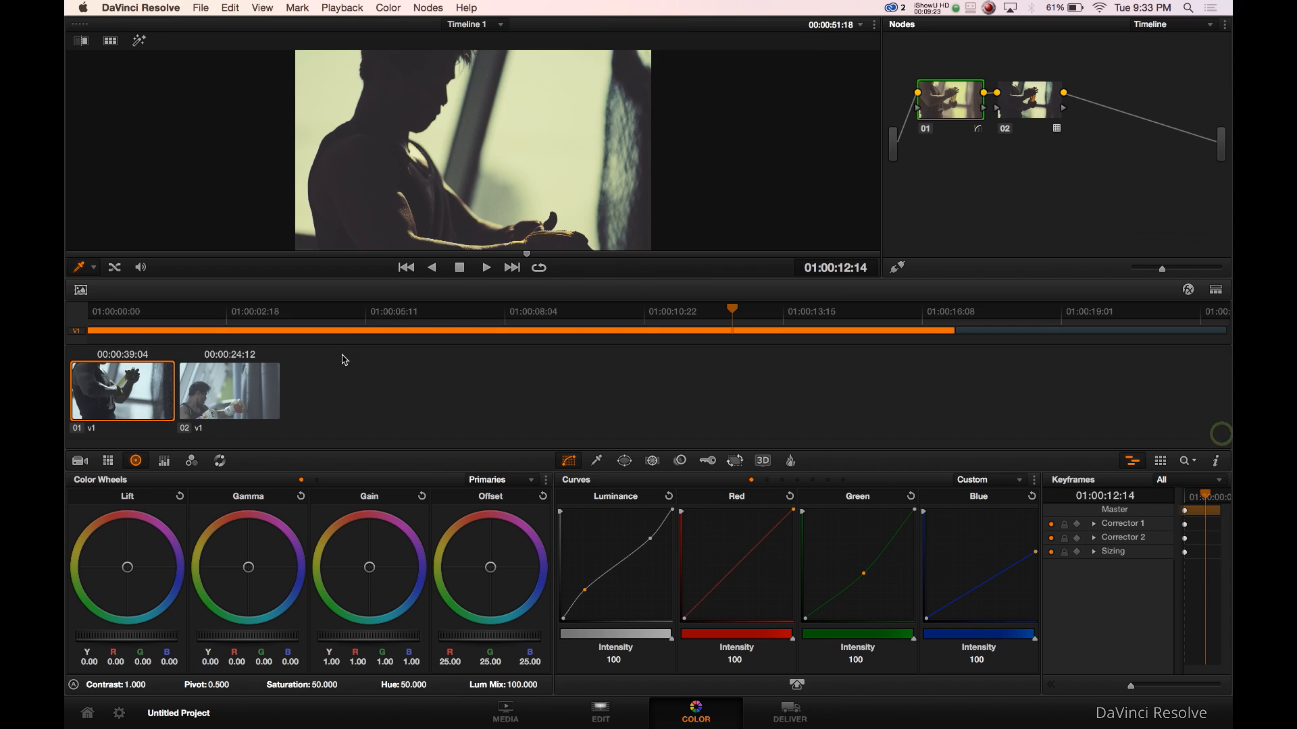
left_click(227, 396)
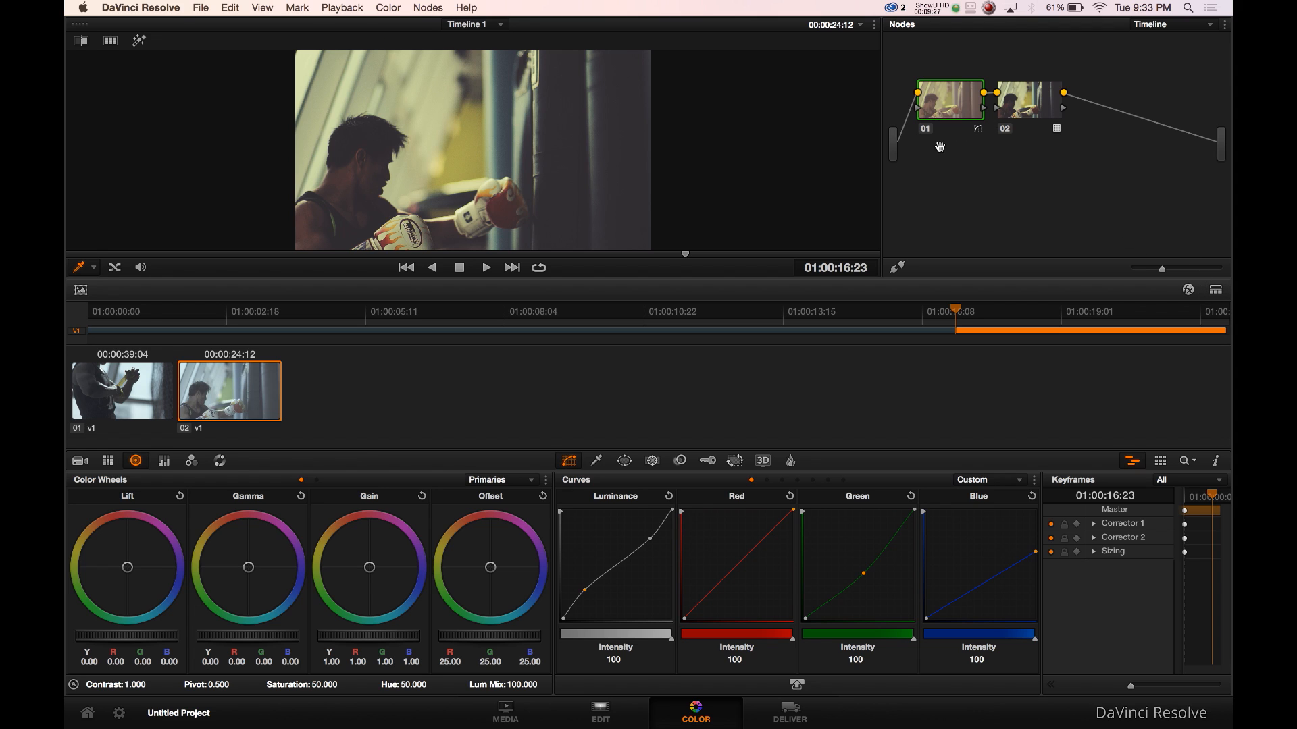
left_click(925, 129)
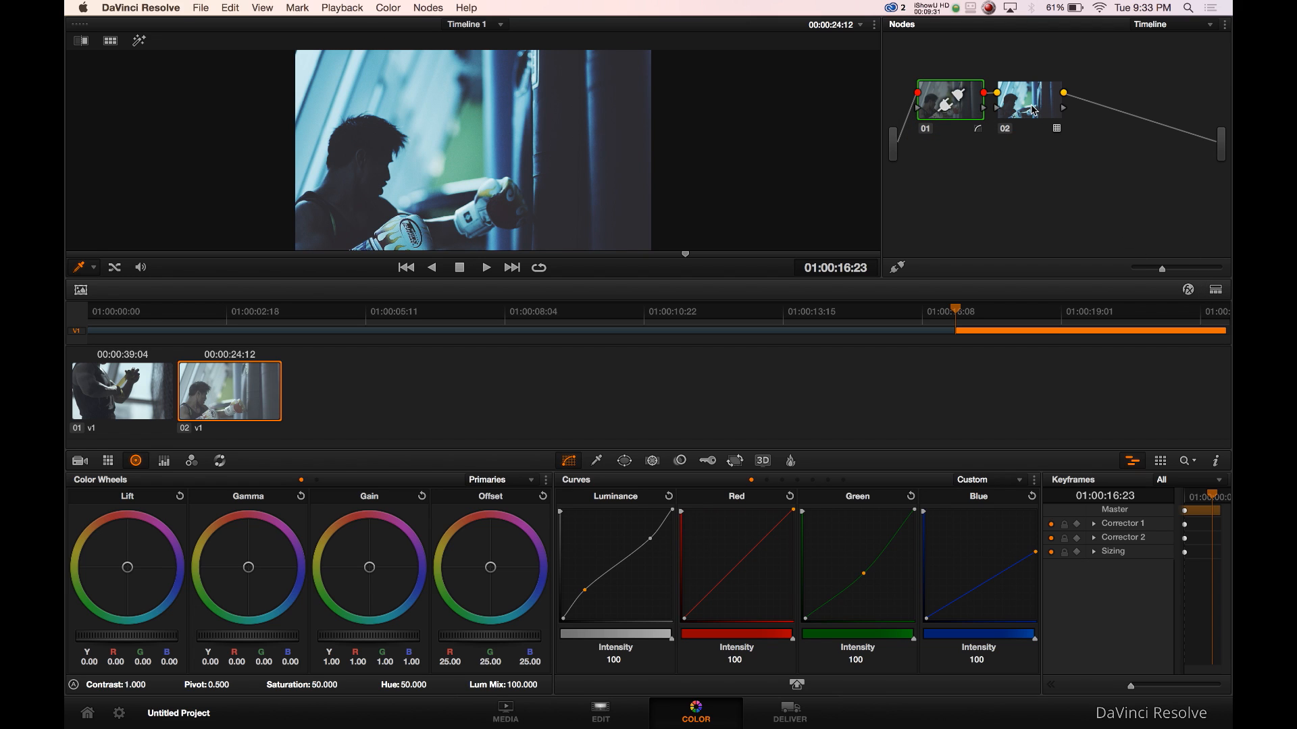
left_click(926, 128)
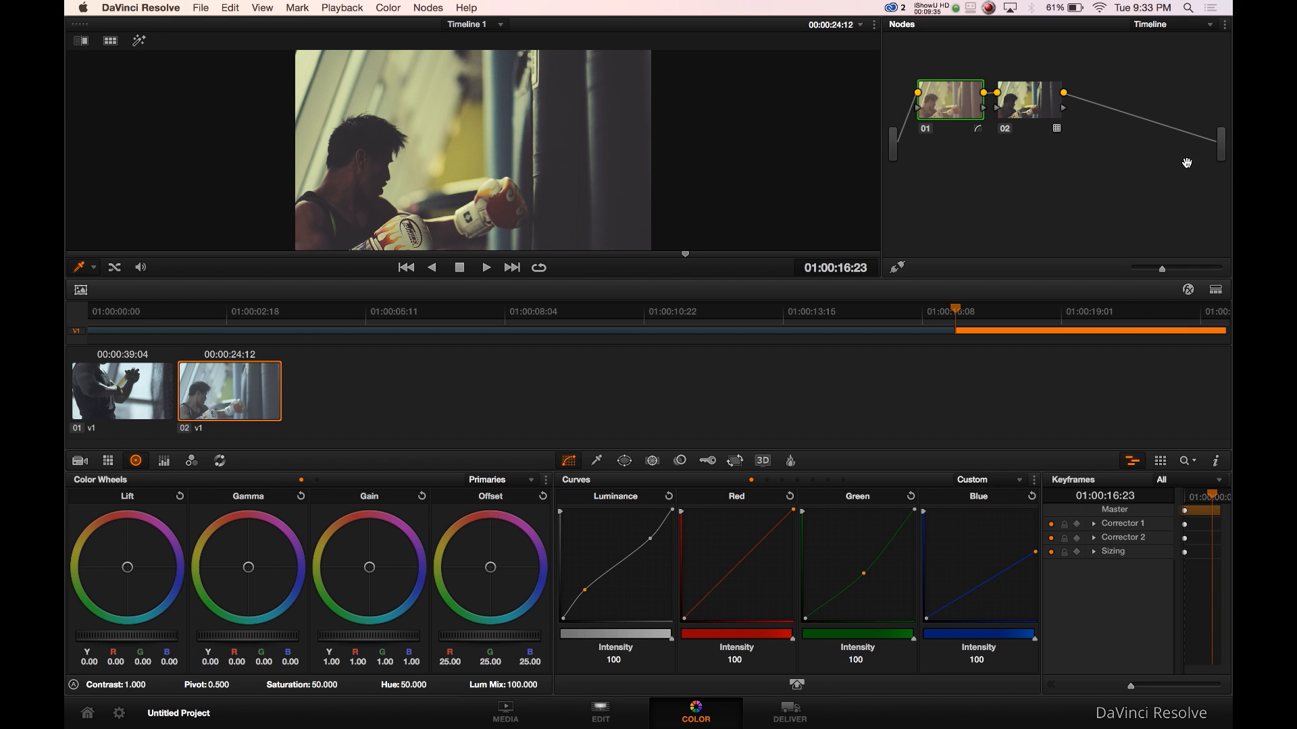
left_click(1216, 291)
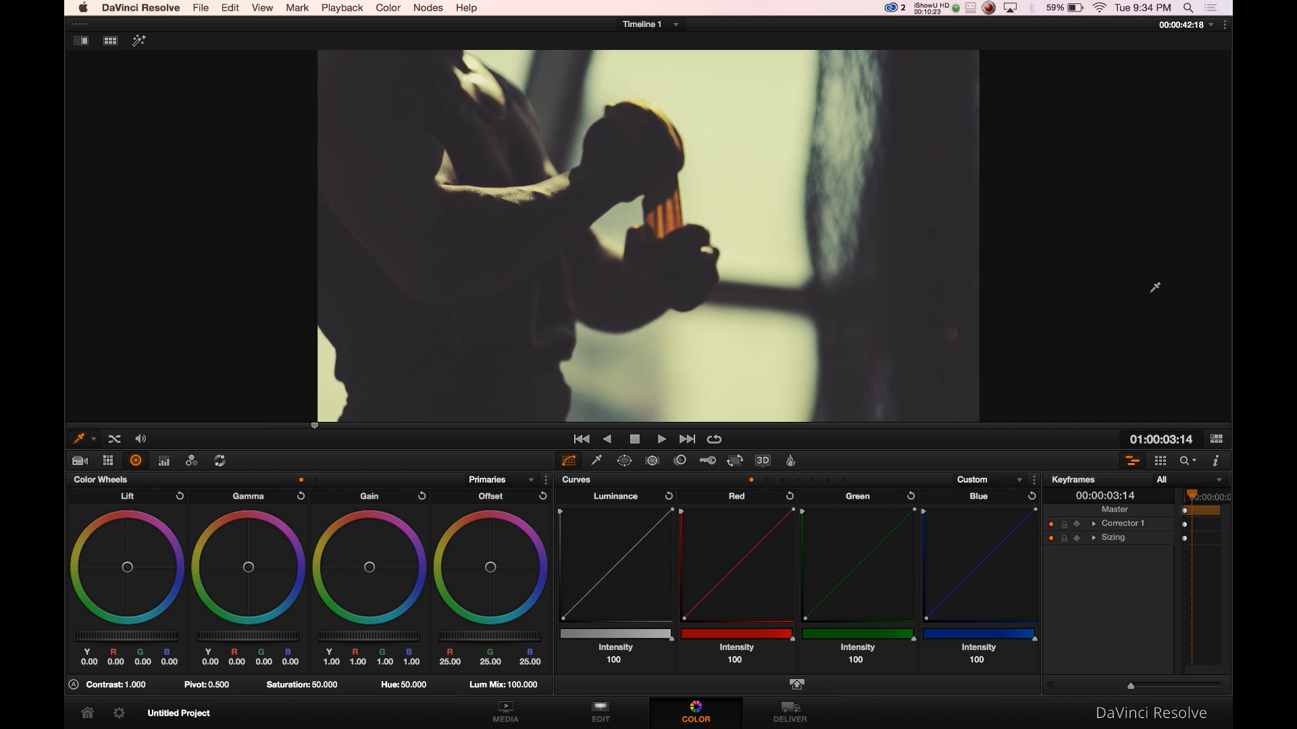
- Show the clip strip and node graph again on the single-node clip 01
left_click(1217, 439)
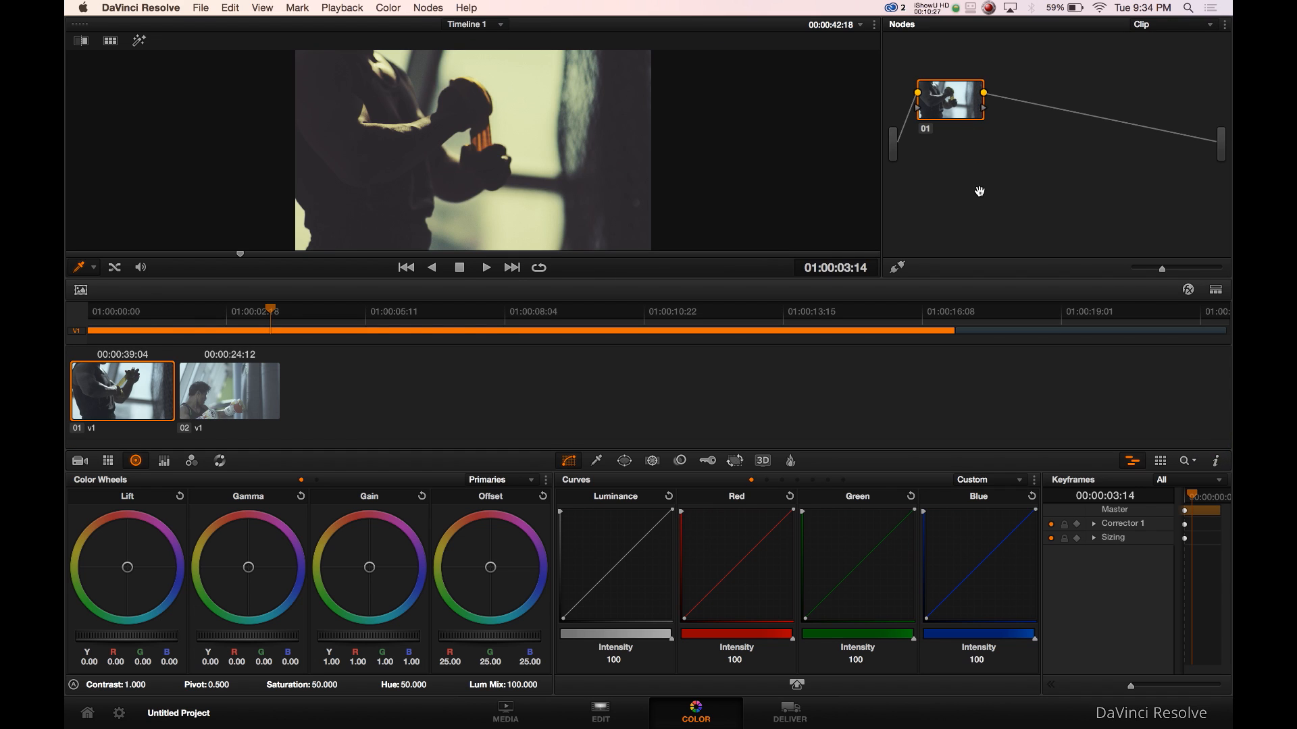
key("F3")
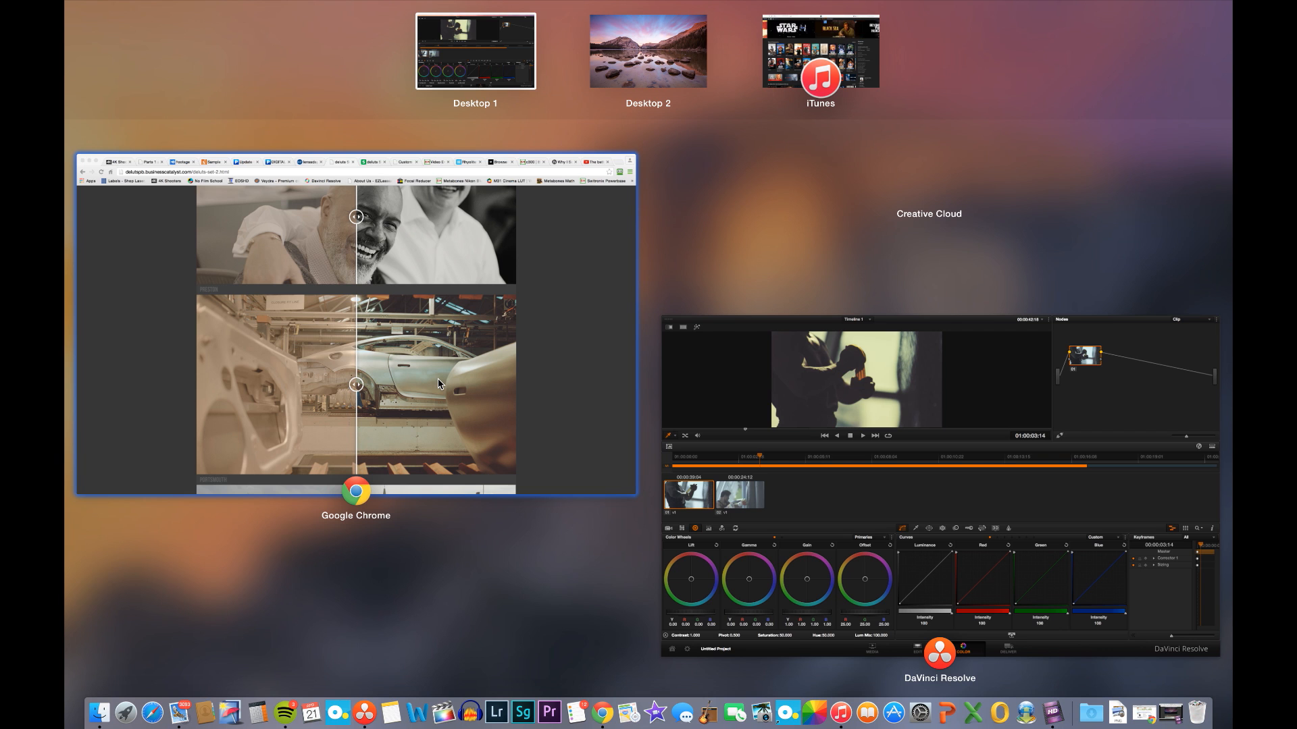
left_click(679, 380)
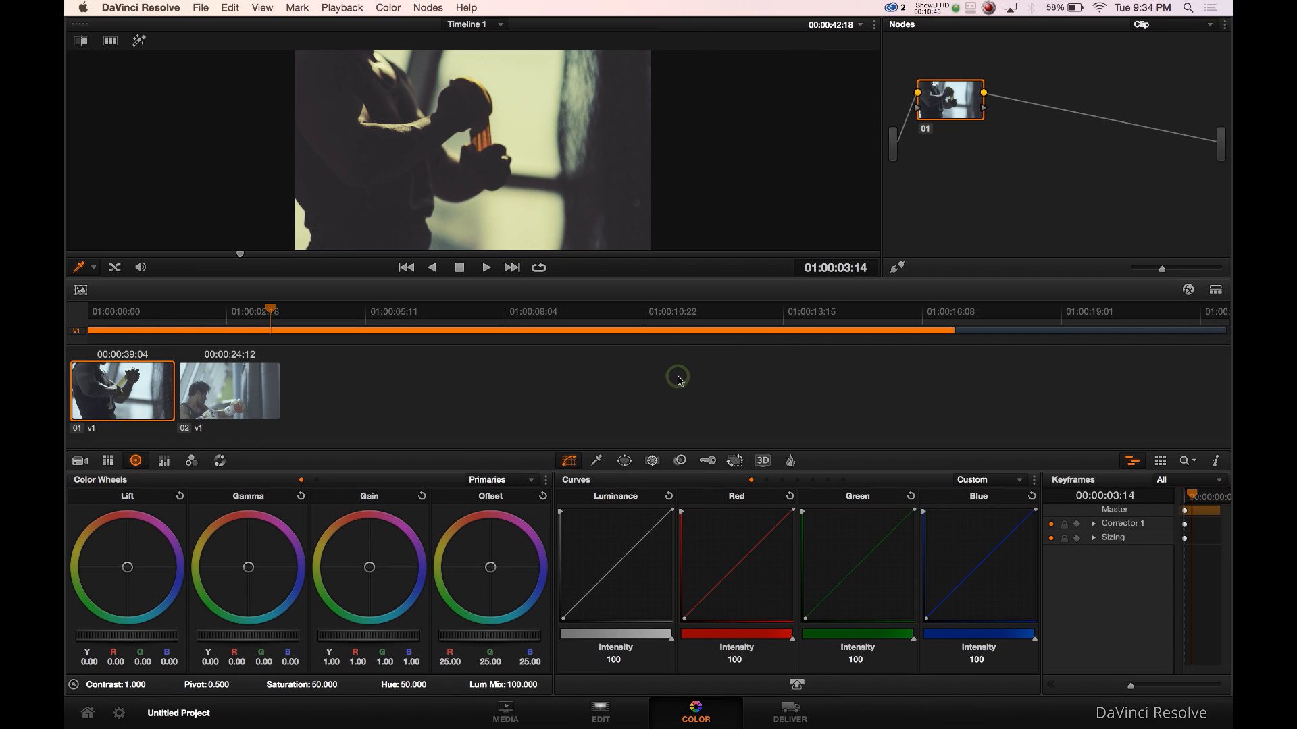